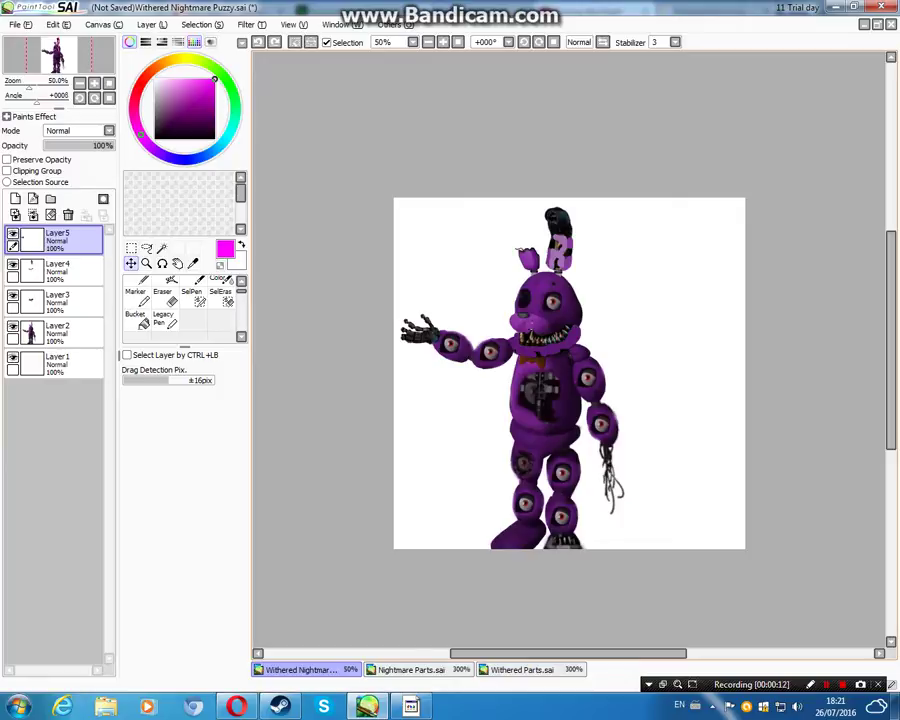
scroll(588, 440, up, 3)
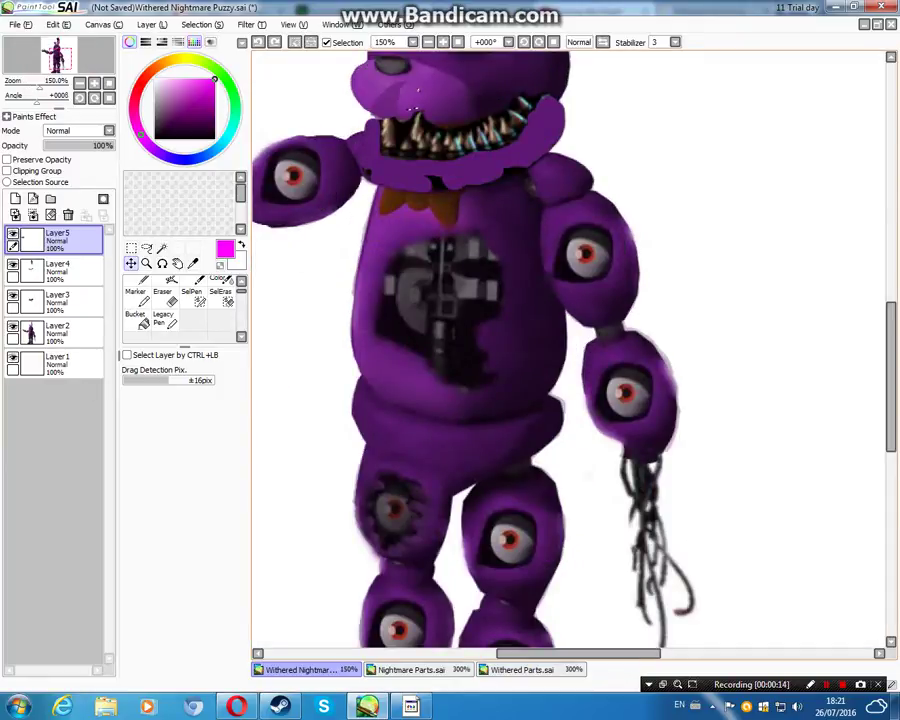
click(192, 296)
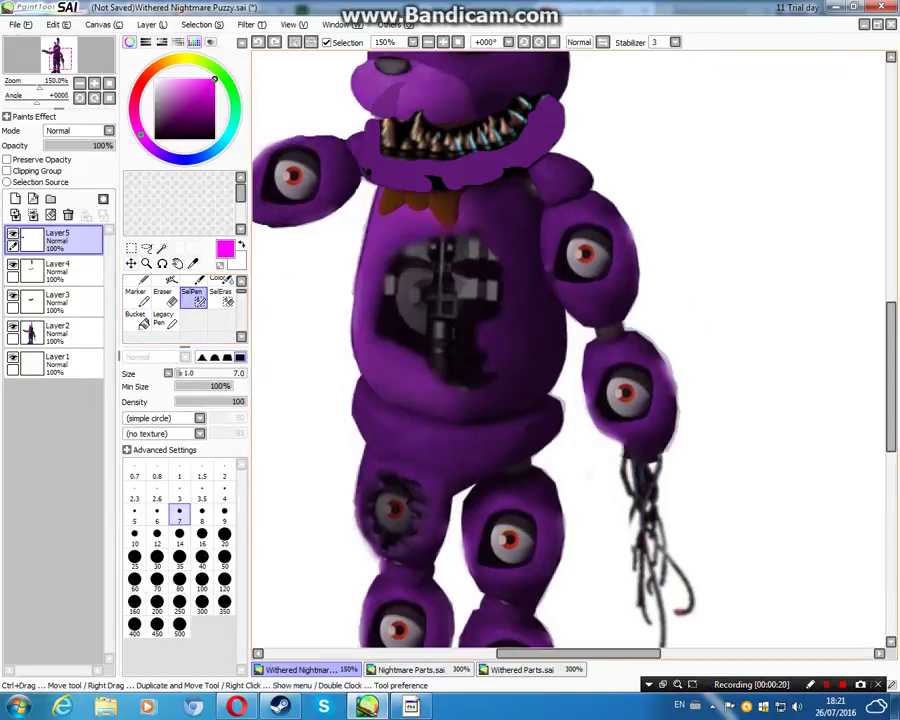
click(202, 557)
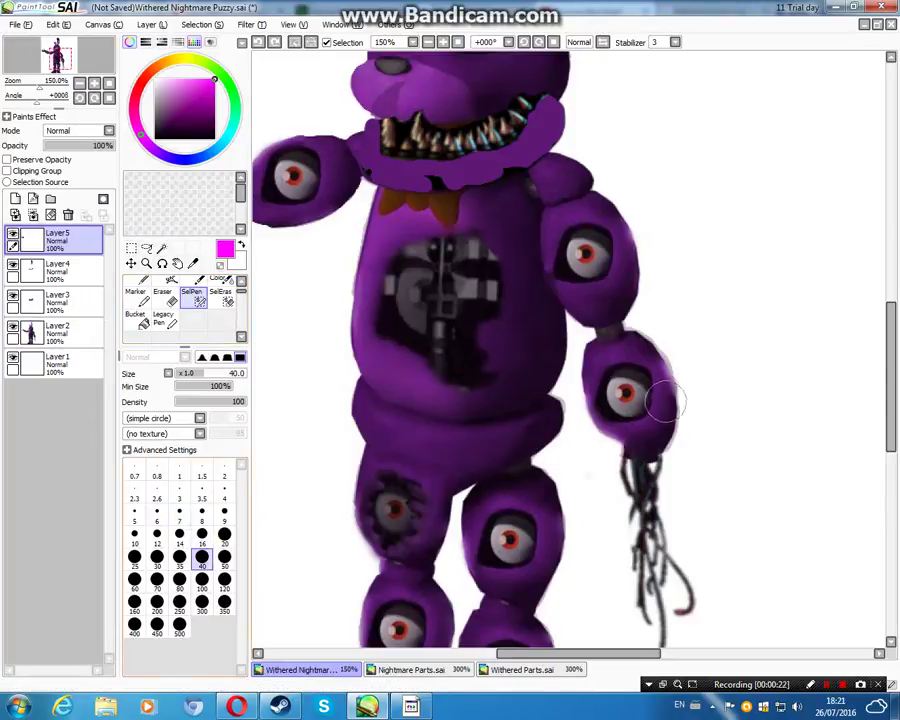
mouse_move(662, 403)
mouse_down()
mouse_move(645, 342)
mouse_move(599, 353)
mouse_move(631, 492)
mouse_move(665, 534)
mouse_move(654, 628)
mouse_move(686, 622)
mouse_move(667, 618)
mouse_move(644, 551)
mouse_move(648, 564)
mouse_move(656, 514)
mouse_move(673, 496)
mouse_move(651, 364)
mouse_move(635, 409)
mouse_up()
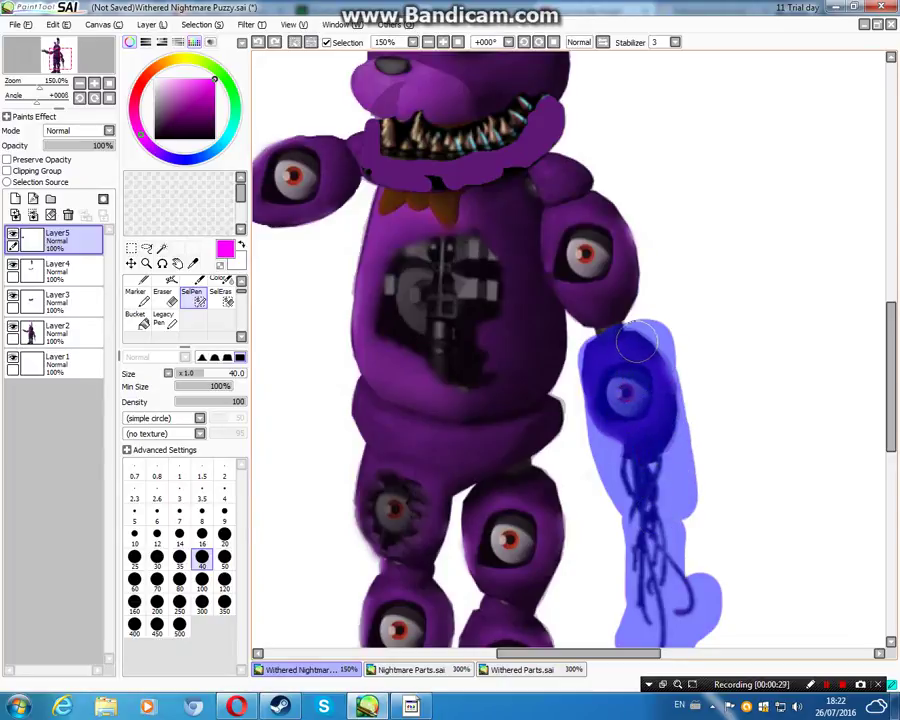
drag(634, 339, 652, 335)
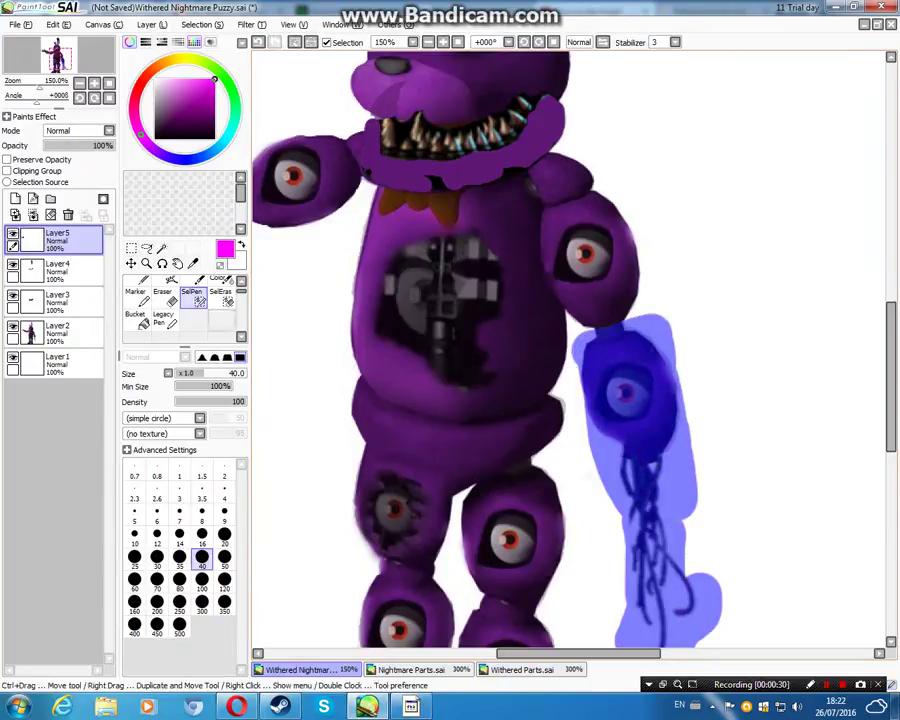
click(137, 320)
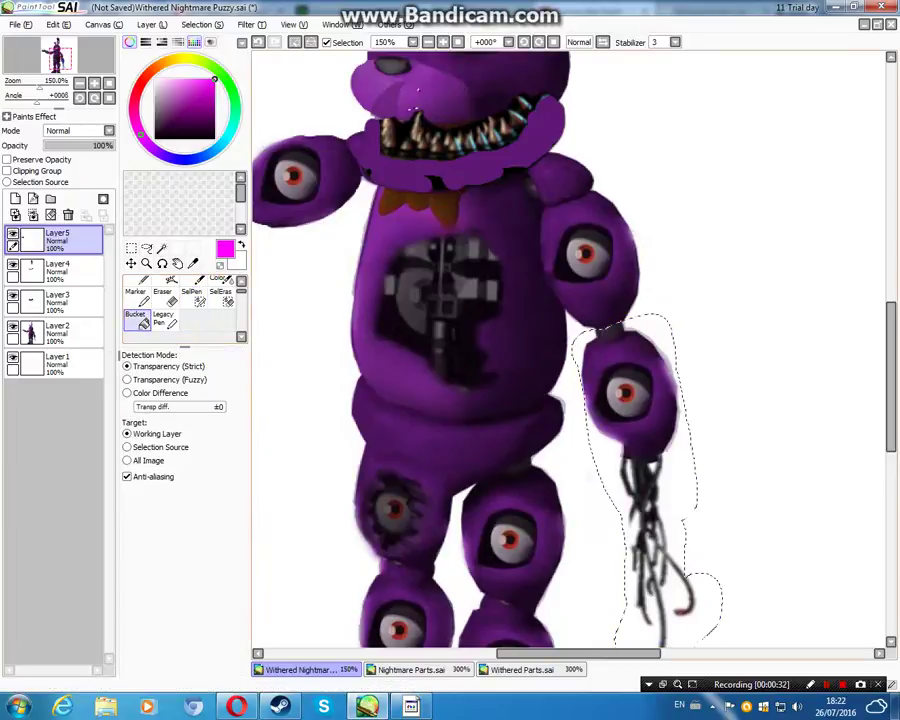
click(164, 298)
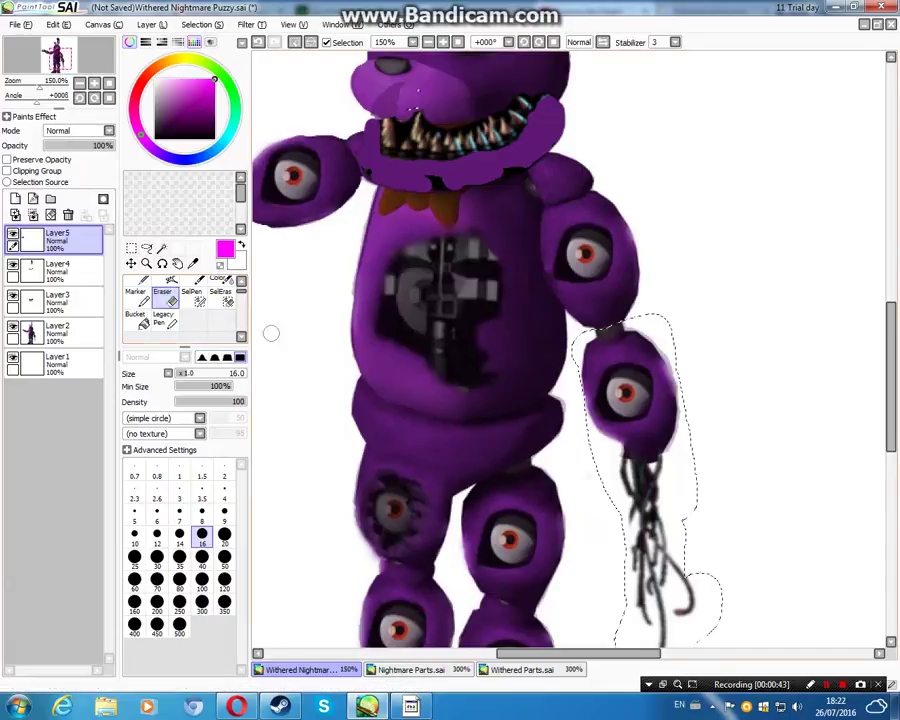
scroll(698, 563, down, 3)
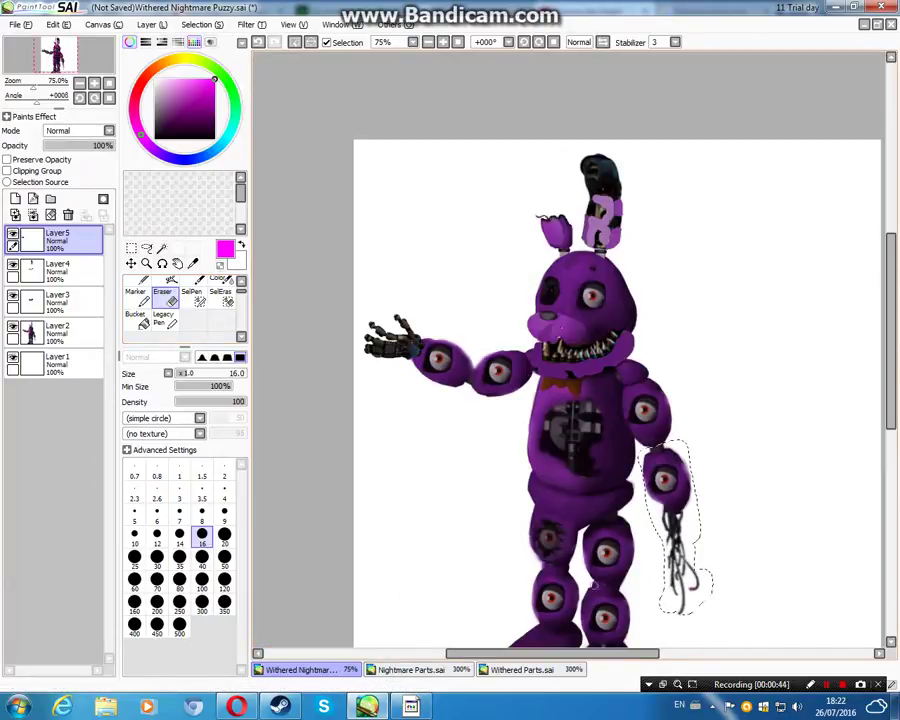
click(193, 298)
click(221, 298)
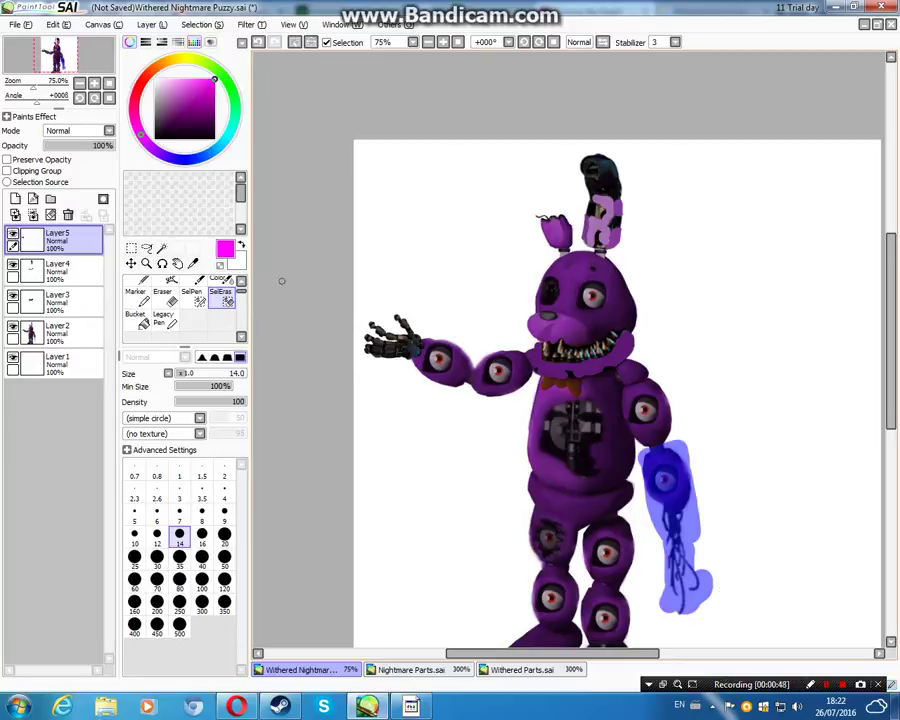
click(164, 298)
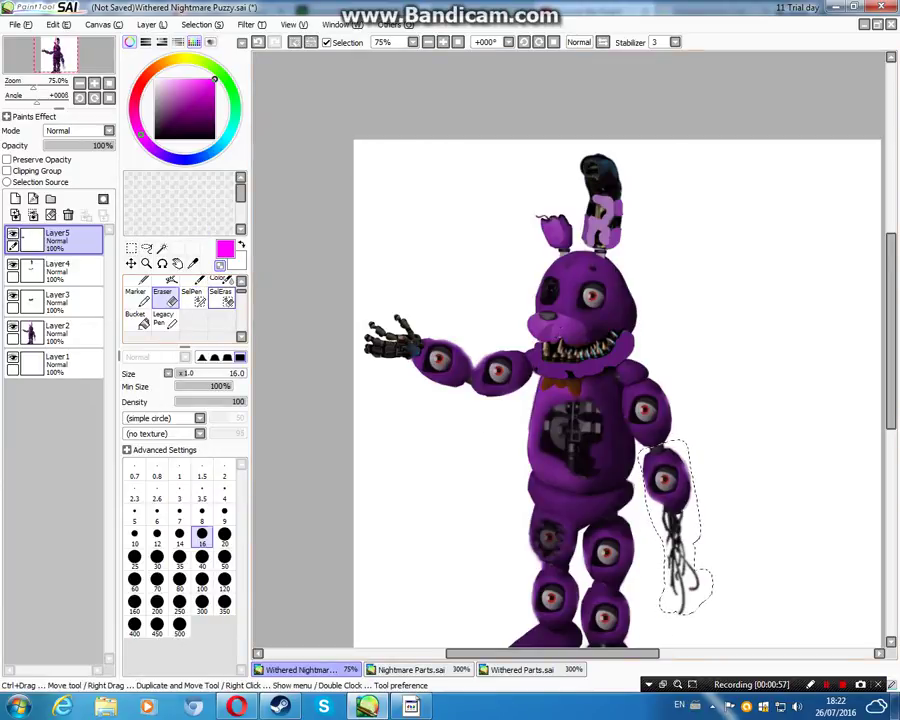
click(221, 298)
click(202, 560)
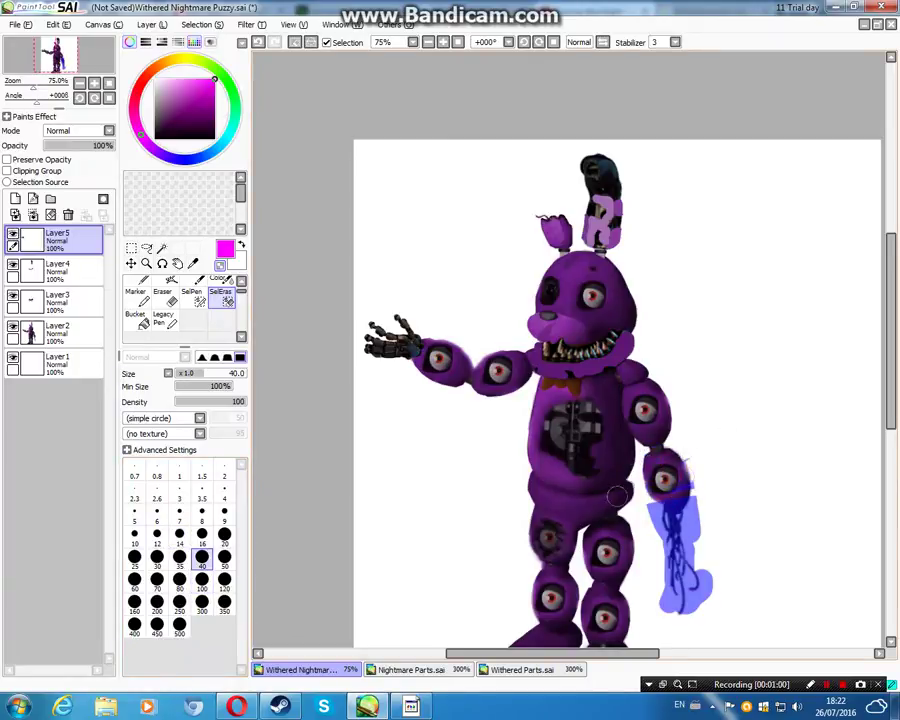
mouse_move(636, 500)
mouse_down()
mouse_move(608, 541)
mouse_move(656, 546)
mouse_move(692, 526)
mouse_move(660, 539)
mouse_move(621, 511)
mouse_move(651, 498)
mouse_move(680, 526)
mouse_move(688, 583)
mouse_up()
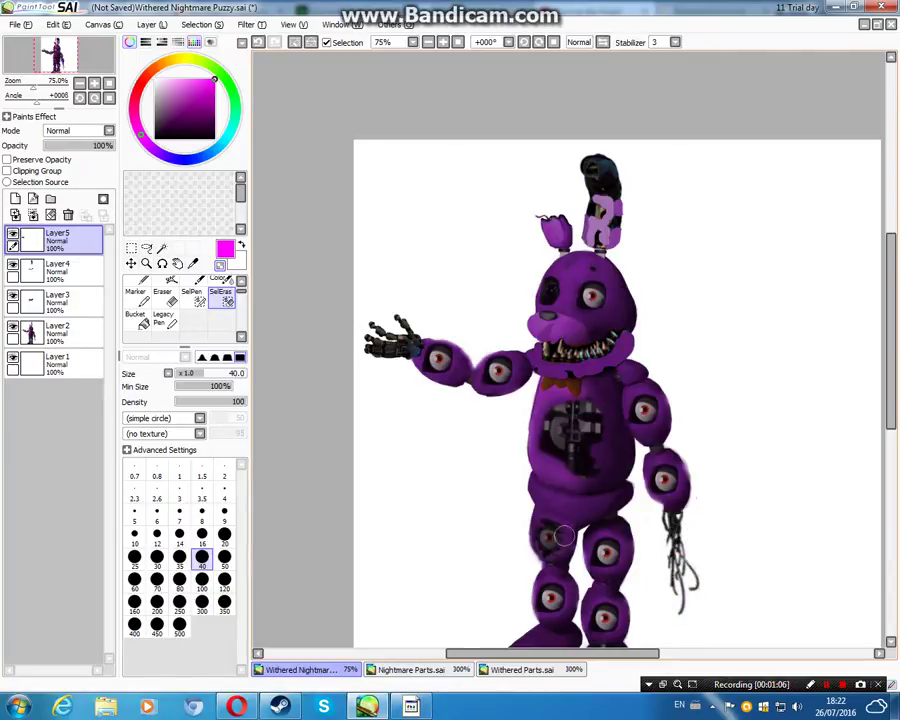
Step: Fill a selection painted over the damaged thigh's eye with black on Layer5, and clear the selection
scroll(537, 533, up, 2)
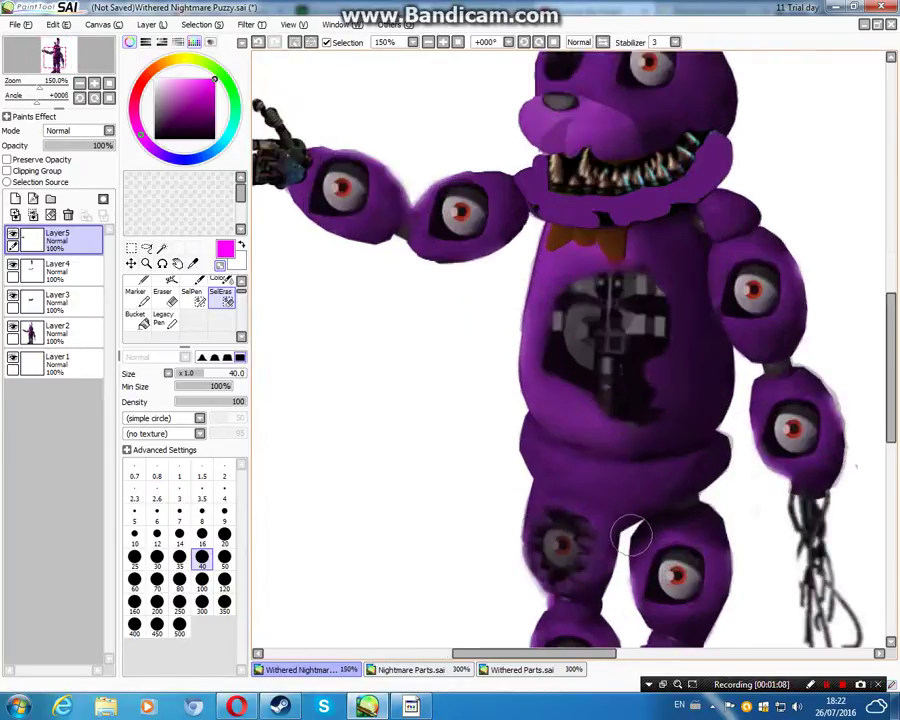
click(193, 297)
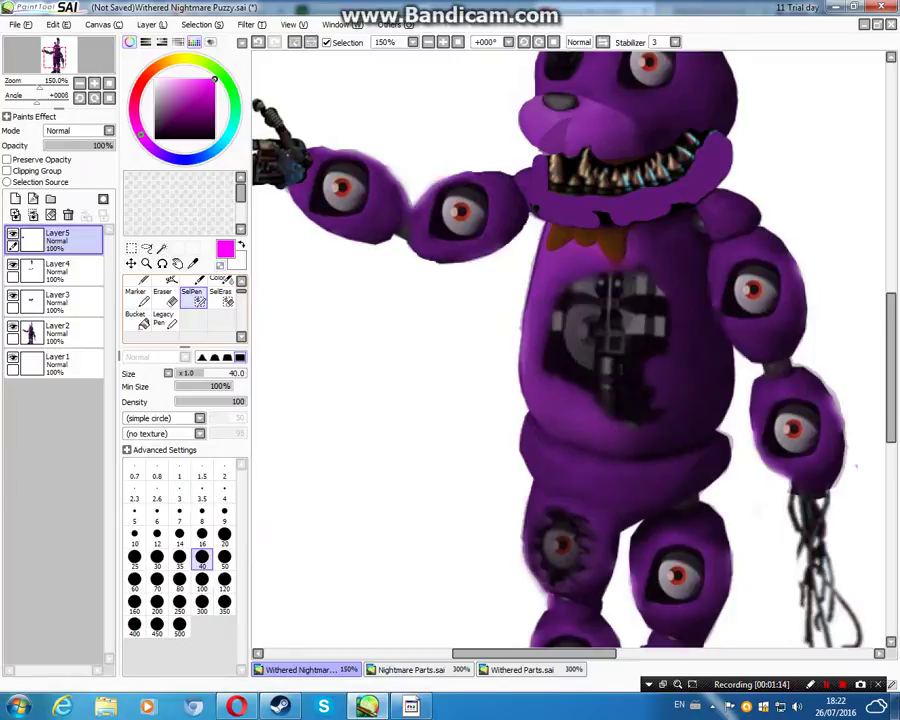
click(562, 555)
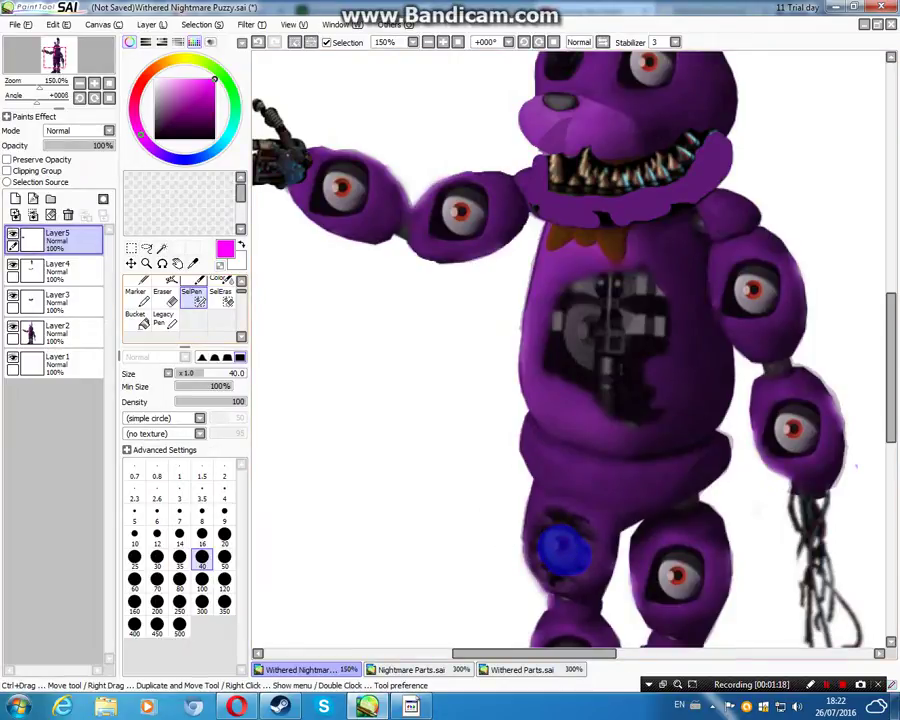
click(135, 315)
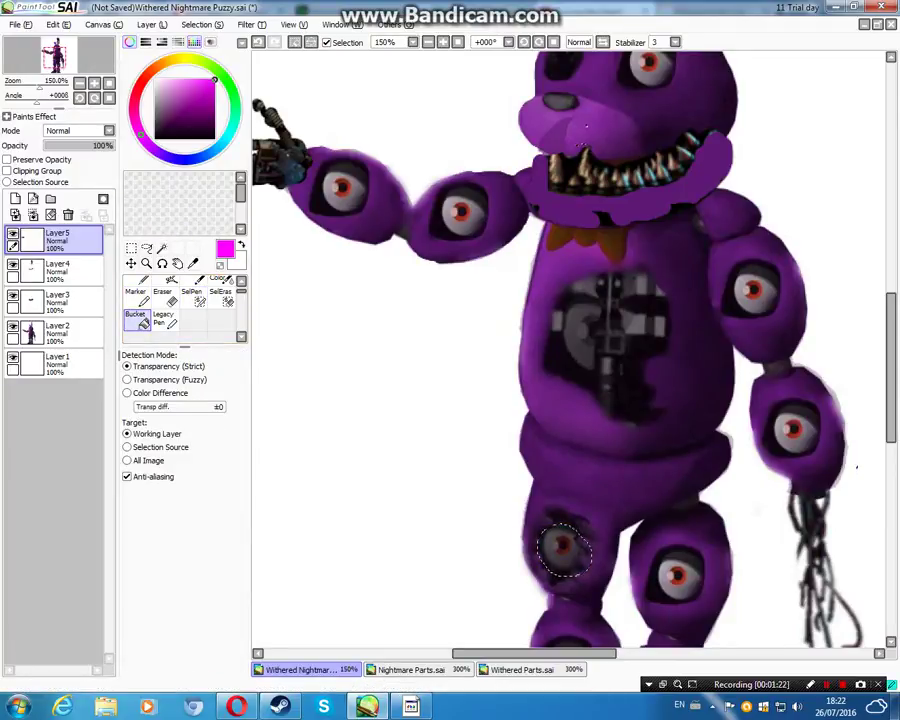
click(856, 466)
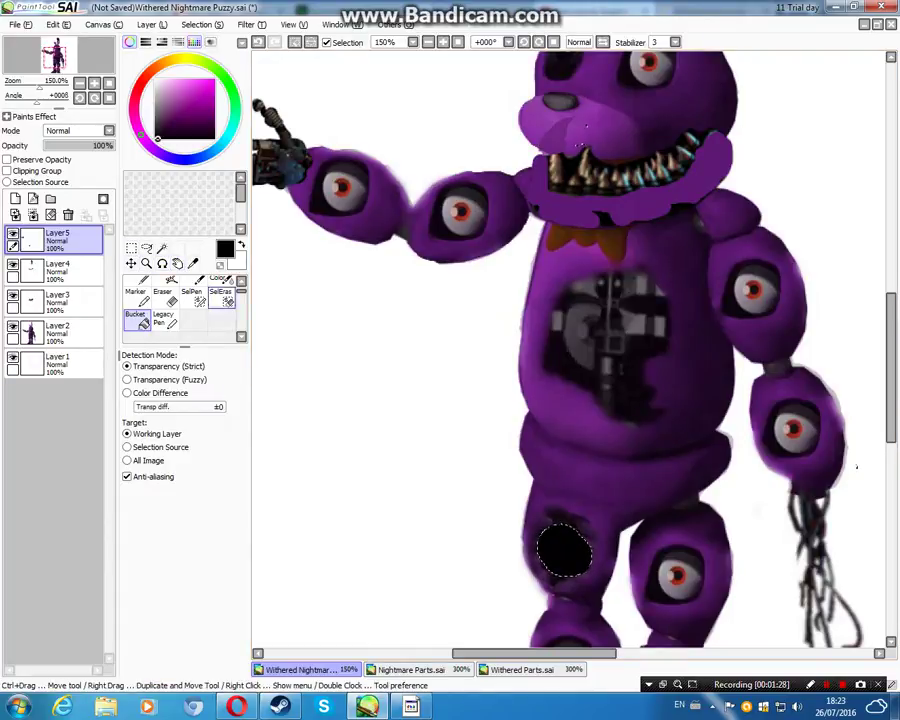
click(221, 298)
mouse_move(586, 544)
mouse_down()
mouse_move(548, 558)
mouse_move(554, 504)
mouse_up()
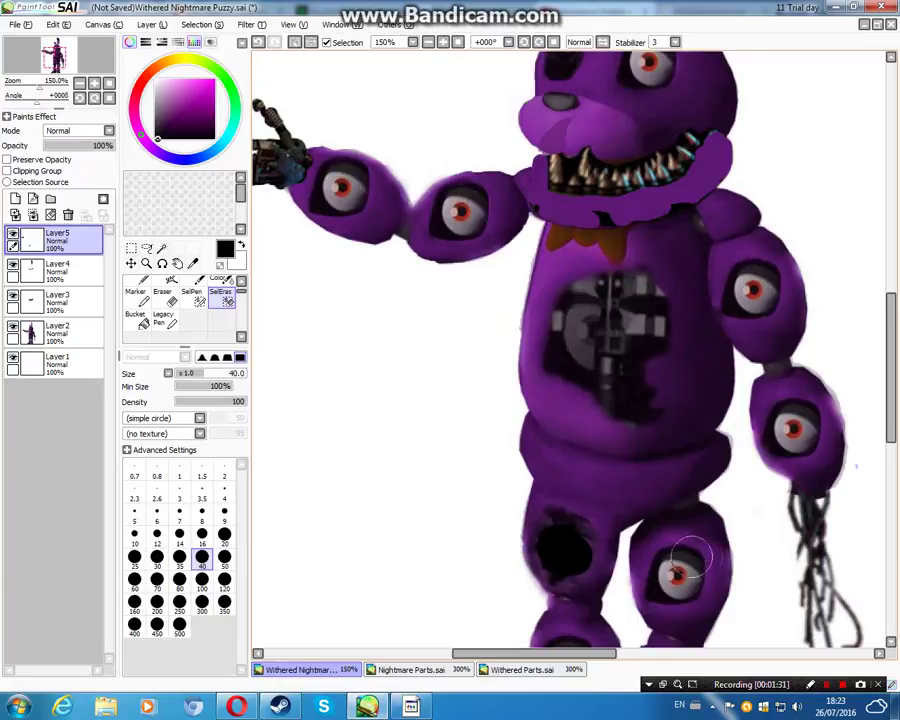
scroll(755, 492, up, 2)
scroll(755, 492, down, 3)
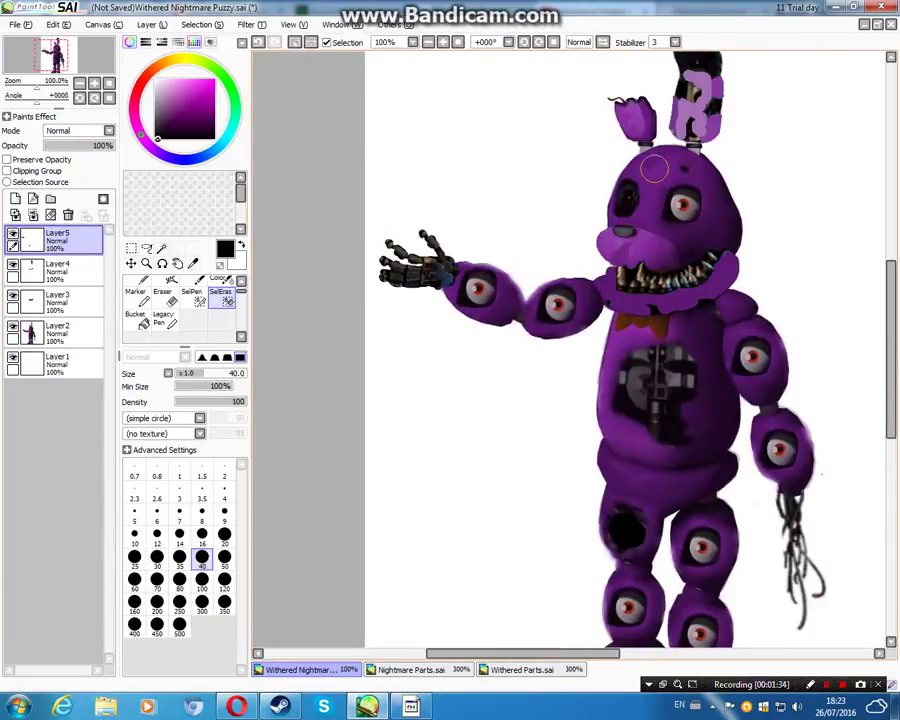
scroll(654, 170, up, 4)
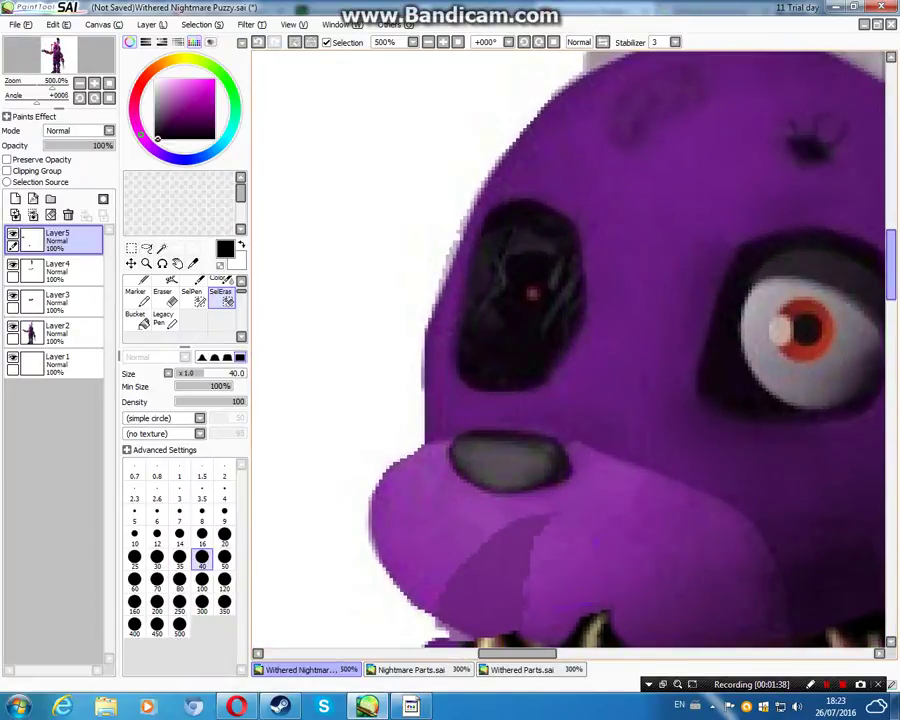
drag(891, 265, 891, 243)
Step: Switch to the Opera browser, skip the advertisement on the YouTube song video, and return to the PaintTool SAI drawing
click(240, 707)
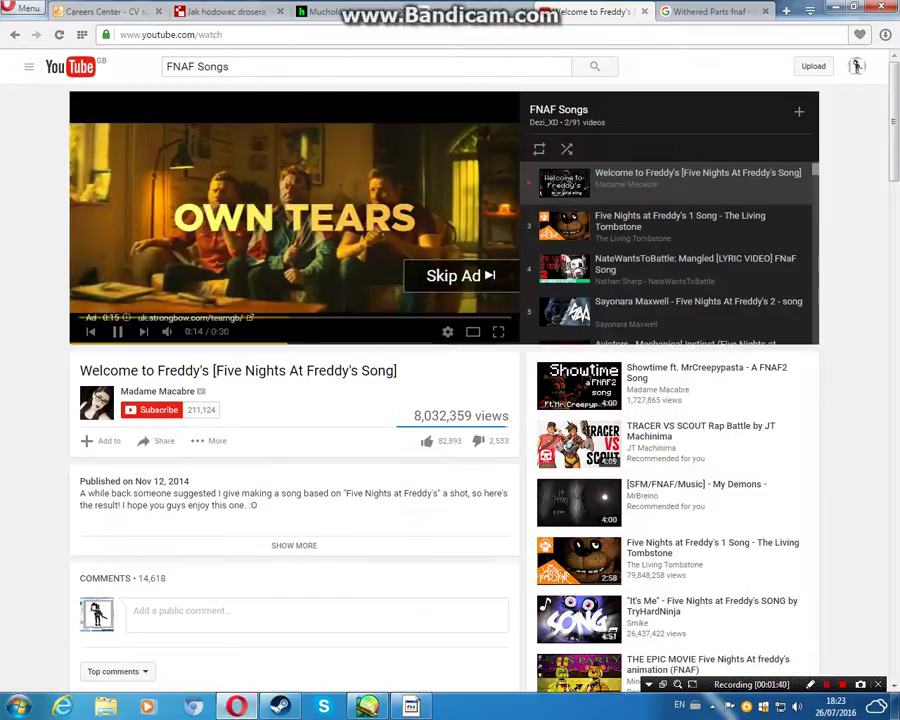
click(460, 276)
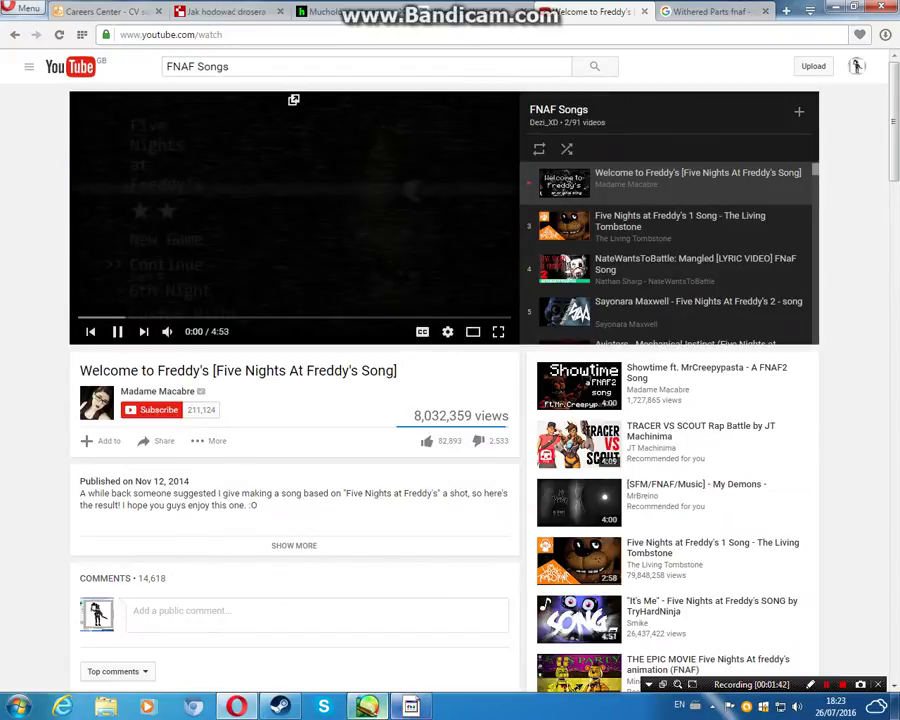
key(alt+Tab)
Step: Paint a size 40 selection over the side of the head beside the intact eye, from below the tall ear downward
scroll(773, 423, up, 3)
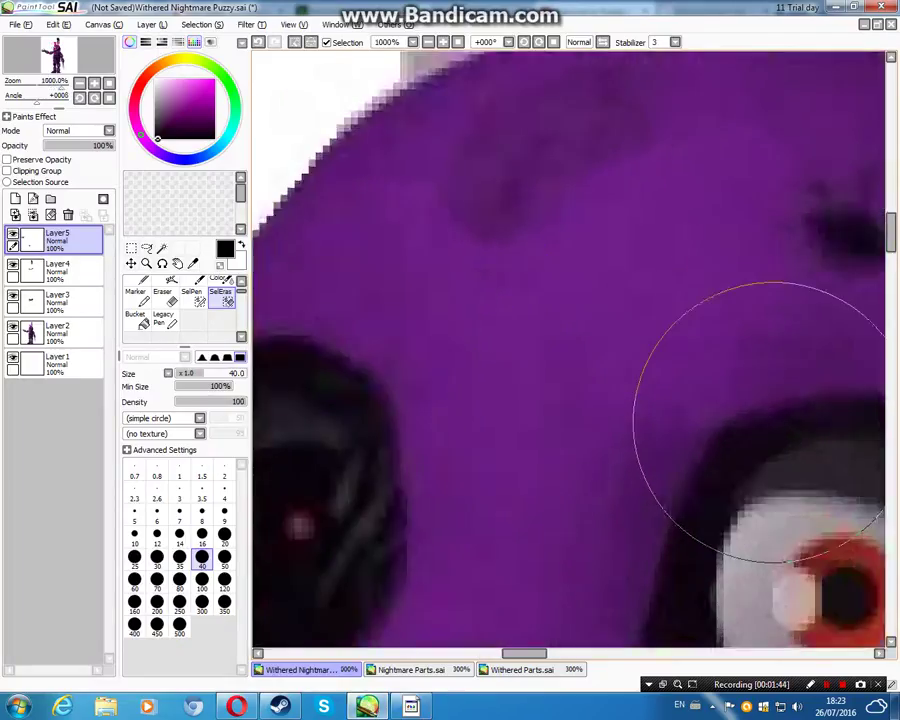
scroll(773, 423, down, 6)
scroll(773, 423, up, 2)
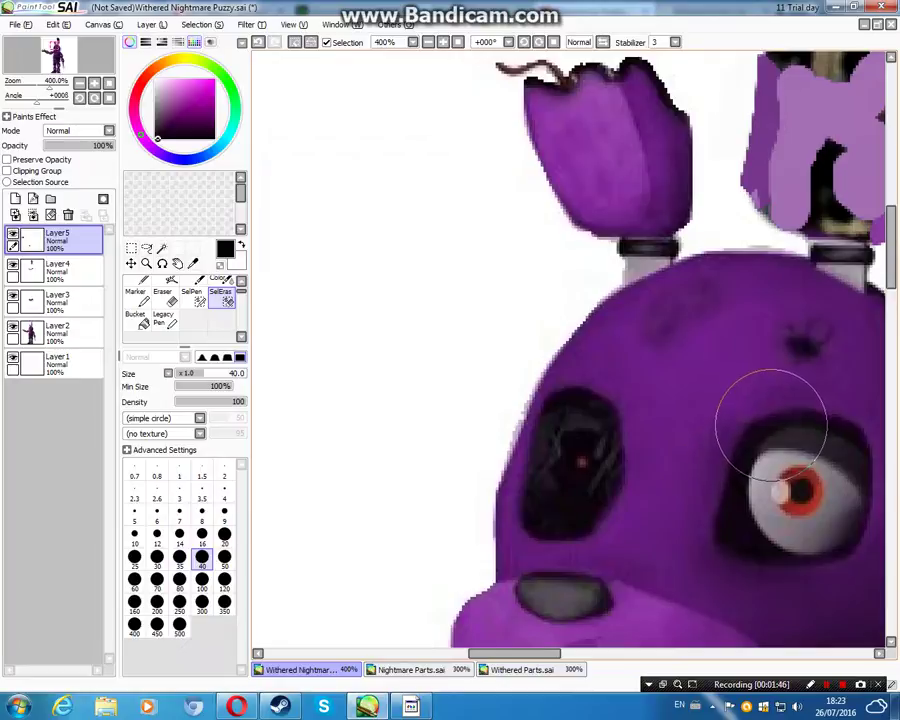
mouse_move(517, 653)
mouse_down()
mouse_move(606, 653)
mouse_move(589, 653)
mouse_up()
click(191, 295)
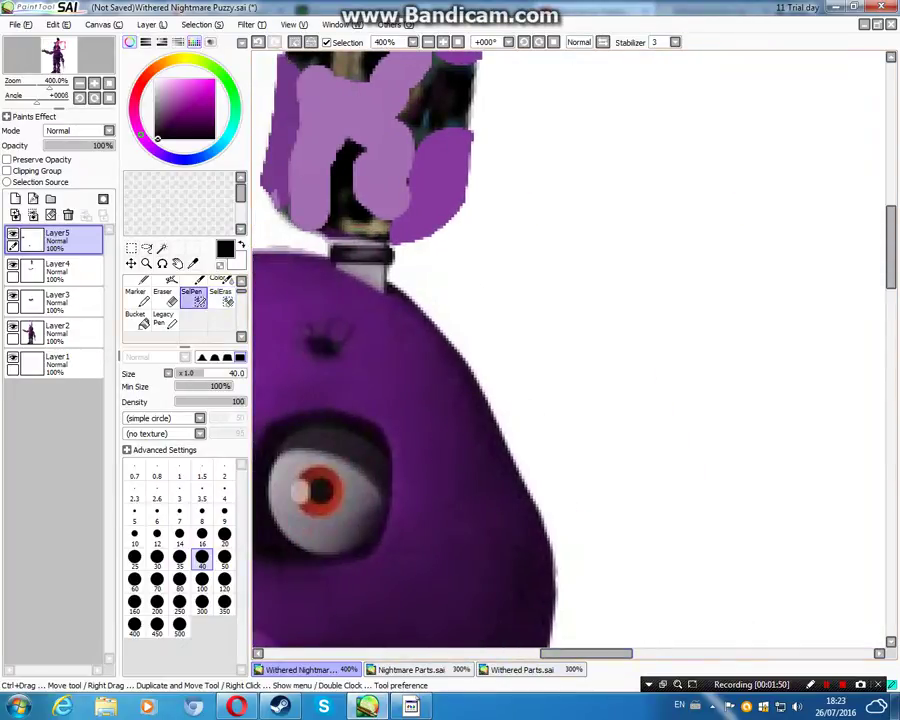
click(462, 333)
mouse_move(462, 333)
mouse_down()
mouse_move(475, 399)
mouse_move(473, 453)
mouse_move(490, 470)
mouse_move(480, 438)
mouse_move(566, 481)
mouse_move(498, 463)
mouse_move(458, 499)
mouse_move(456, 548)
mouse_move(483, 552)
mouse_move(485, 542)
mouse_move(571, 597)
mouse_move(532, 583)
mouse_up()
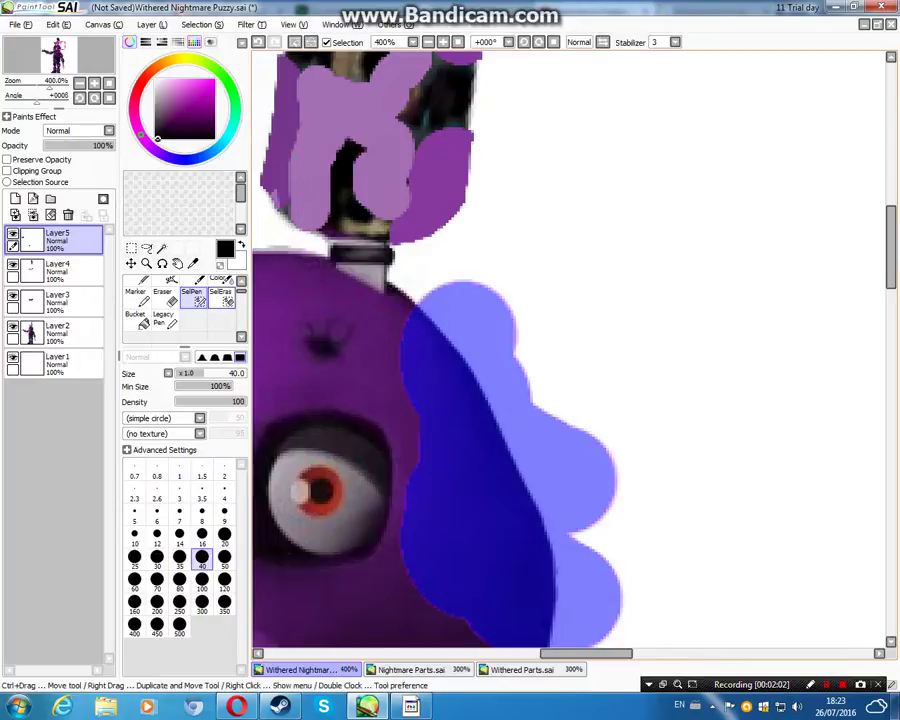
Step: Trim the selection's overhang outside the head with the size 40 selection eraser so it follows the head's outline
click(221, 297)
scroll(725, 550, up, 2)
scroll(725, 550, down, 2)
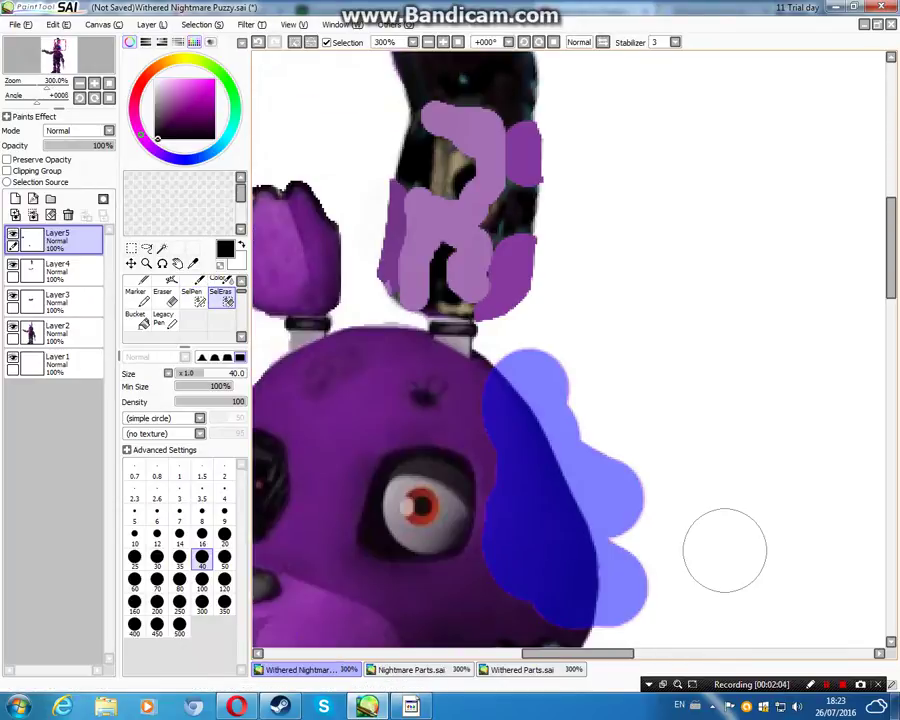
mouse_move(640, 623)
mouse_down()
mouse_move(629, 502)
mouse_move(567, 376)
mouse_move(537, 351)
mouse_up()
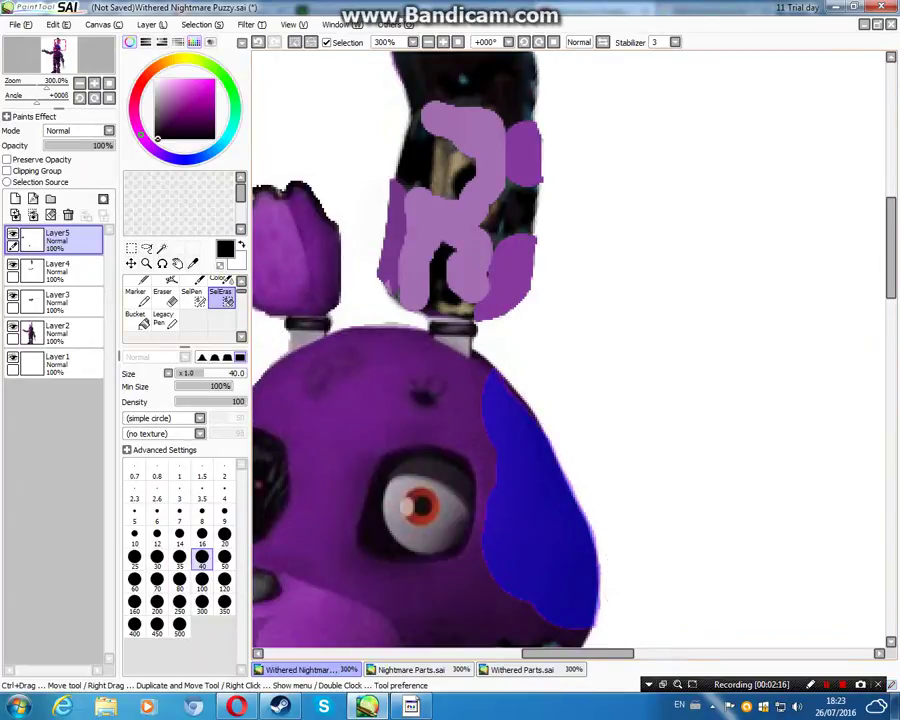
Step: Extend the head selection with a rounded bulge toward the small forehead hole above the intact eye
click(191, 296)
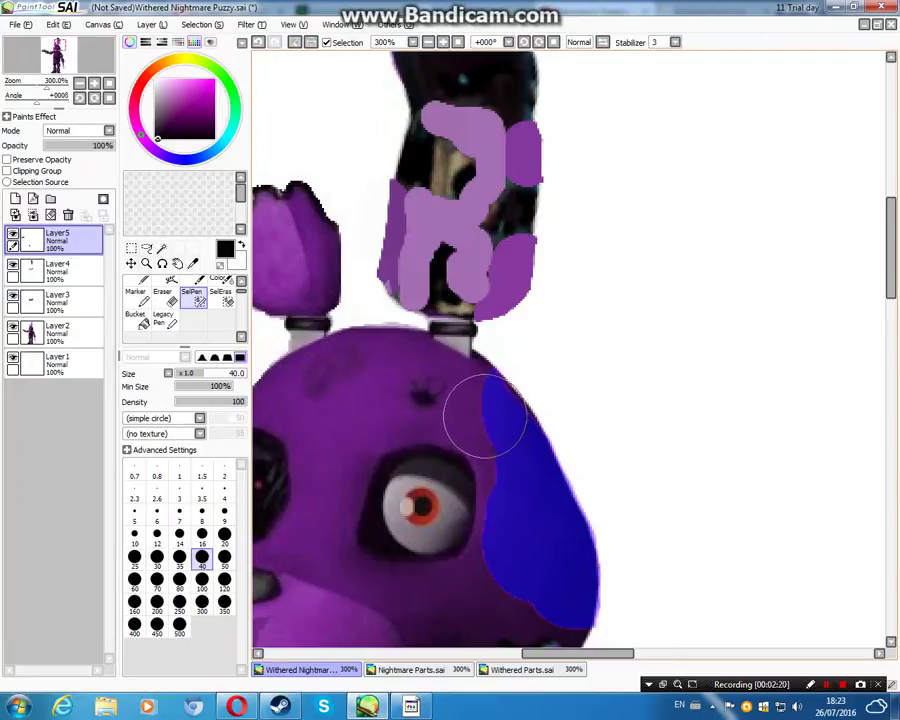
click(477, 408)
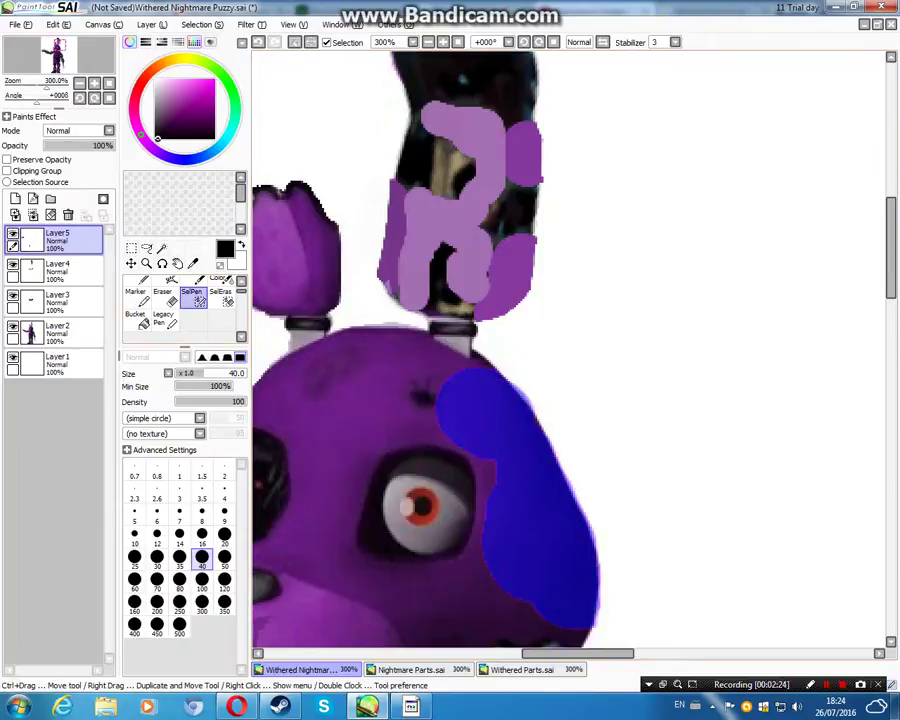
click(221, 298)
drag(416, 382, 432, 412)
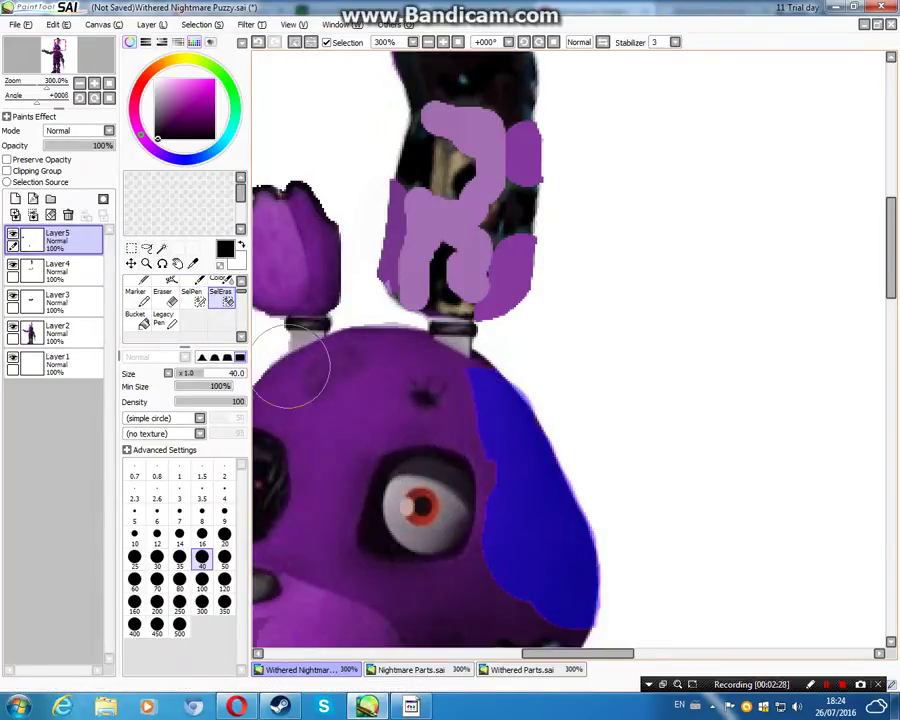
click(191, 294)
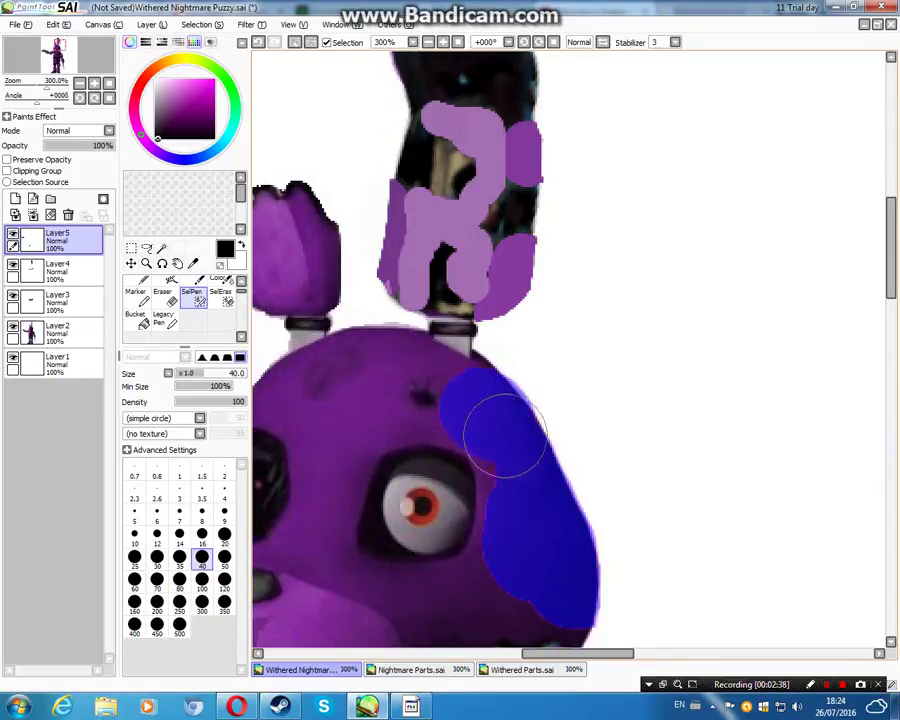
click(221, 294)
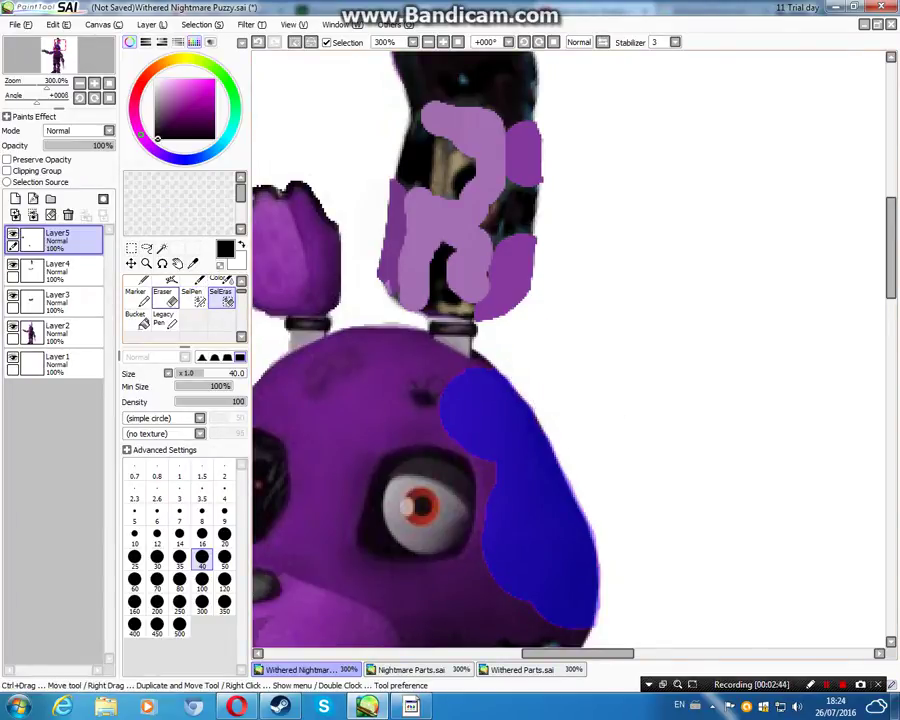
Step: Fill the selected side of the head with black using the Bucket, and erase the selection
click(137, 320)
click(520, 500)
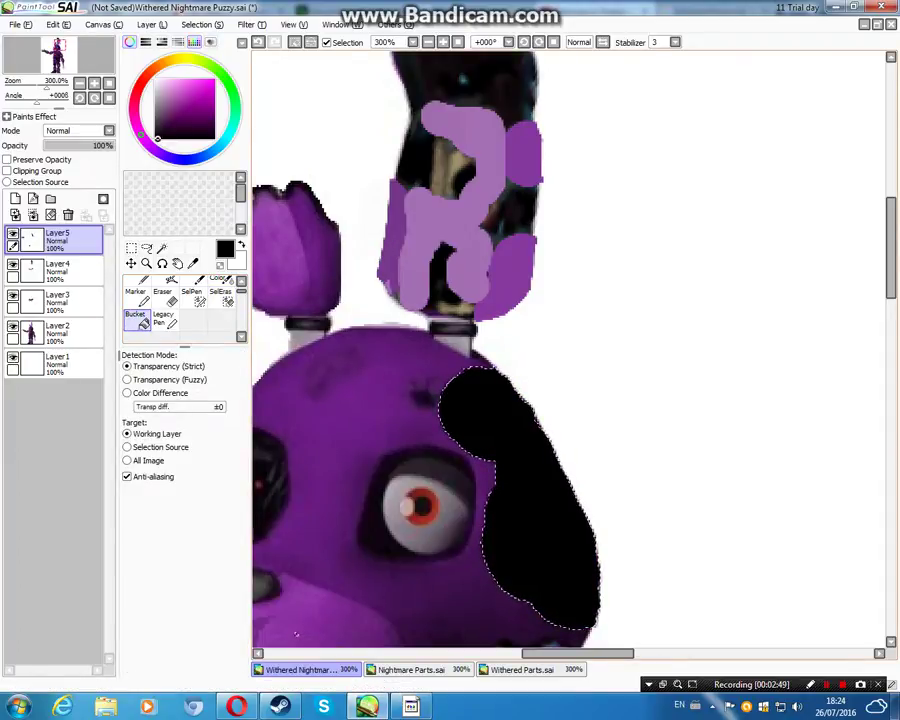
click(221, 296)
mouse_move(567, 411)
mouse_down()
mouse_move(475, 427)
mouse_move(403, 398)
mouse_move(478, 392)
mouse_move(544, 459)
mouse_move(639, 493)
mouse_move(605, 571)
mouse_move(492, 578)
mouse_up()
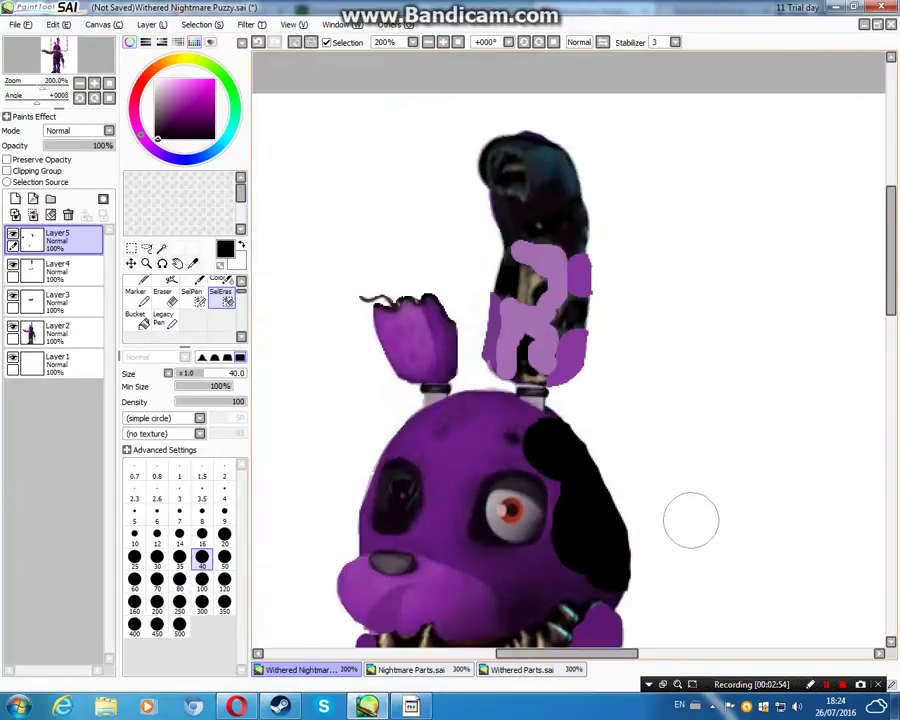
Step: Switch to Withered Parts.sai, erase the selection over the larger glowing orange eye, and keep Layer2 active
scroll(700, 570, down, 2)
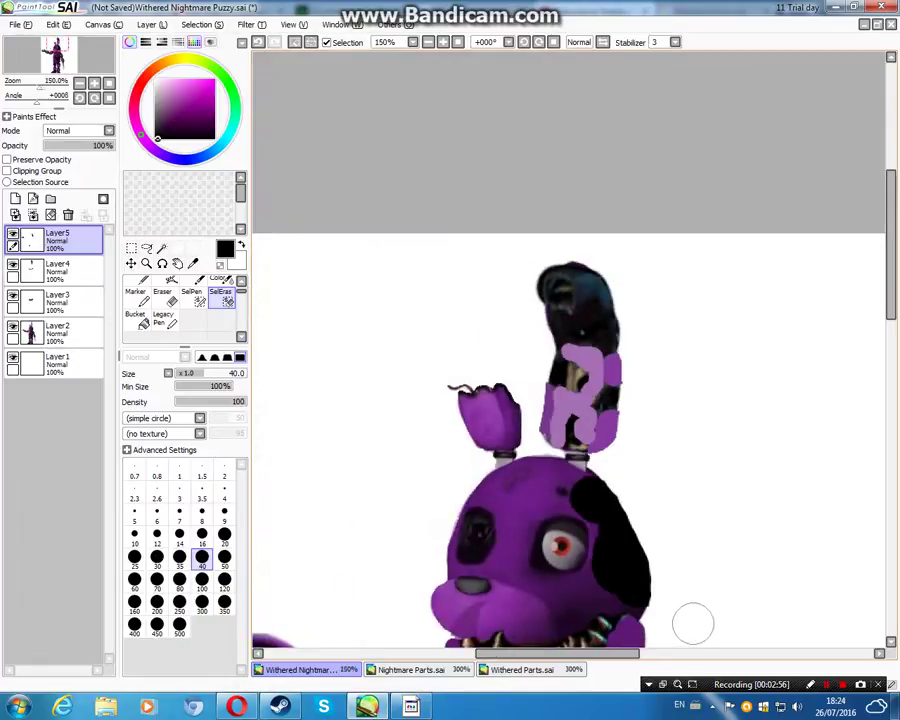
scroll(632, 485, up, 2)
click(522, 669)
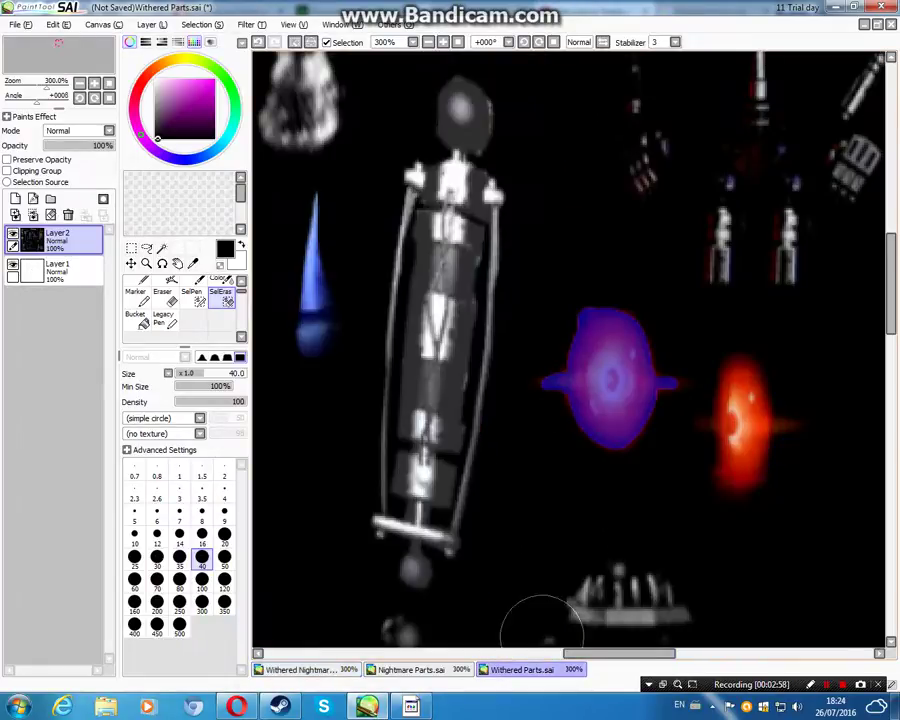
mouse_move(584, 357)
mouse_down()
mouse_move(294, 256)
mouse_move(312, 273)
mouse_move(749, 427)
mouse_move(585, 422)
mouse_move(668, 277)
mouse_move(671, 317)
mouse_move(617, 404)
mouse_up()
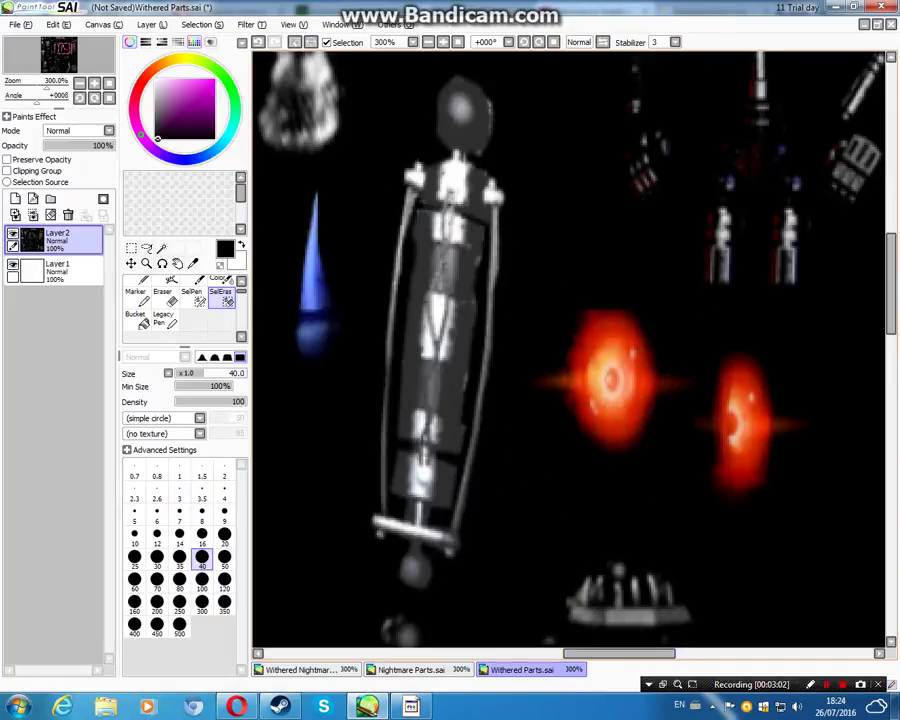
click(70, 270)
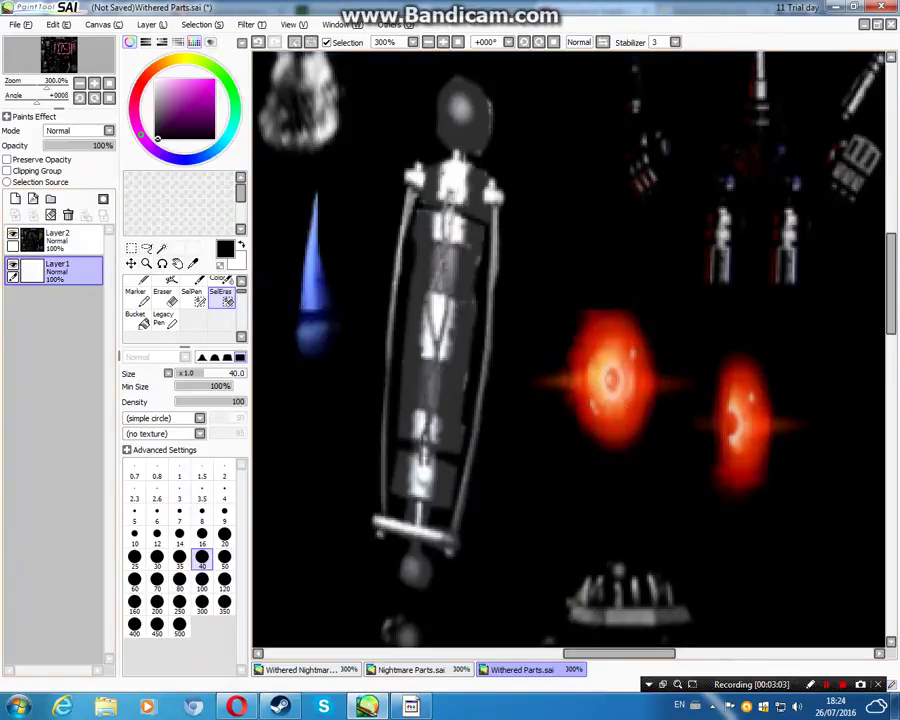
click(70, 238)
Step: Paint a size 40 selection over the wired endoskeleton head with the single yellow eye in the parts sheet
scroll(355, 334, down, 1)
scroll(355, 333, down, 1)
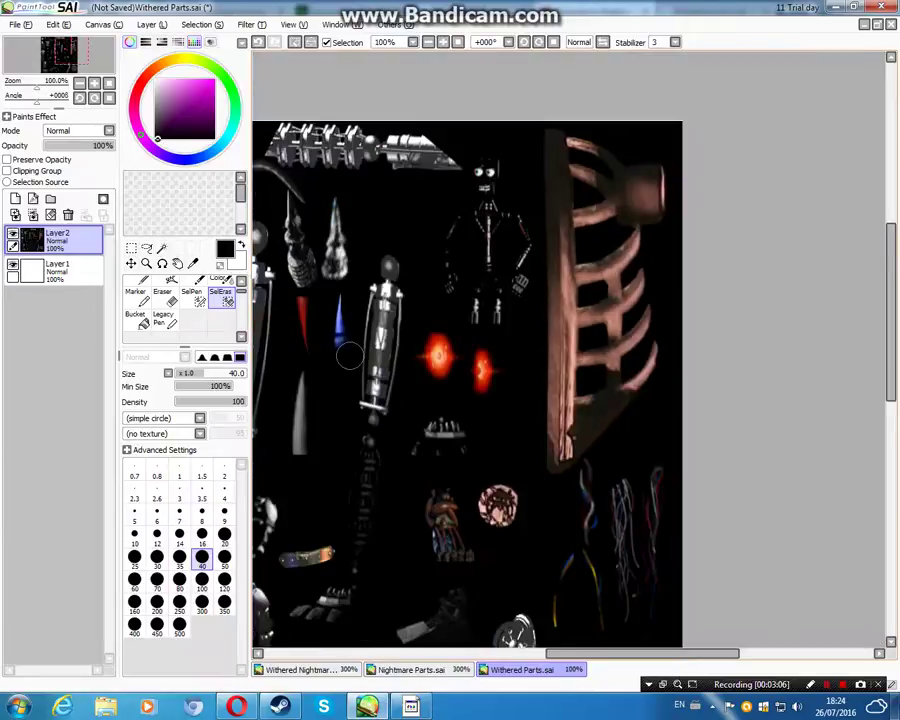
drag(634, 653, 526, 653)
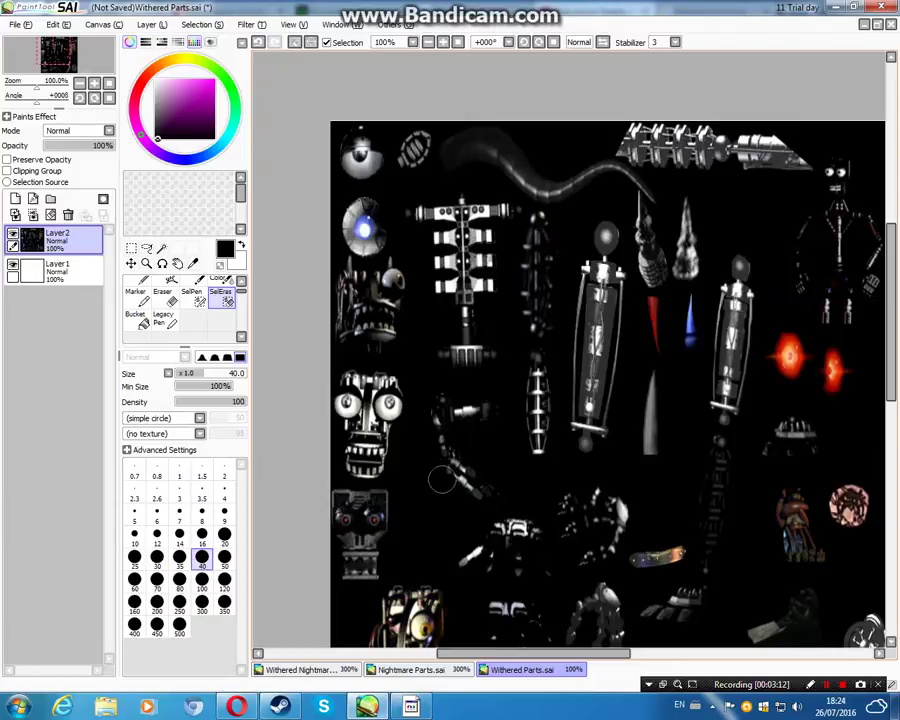
scroll(441, 481, up, 1)
scroll(446, 558, down, 1)
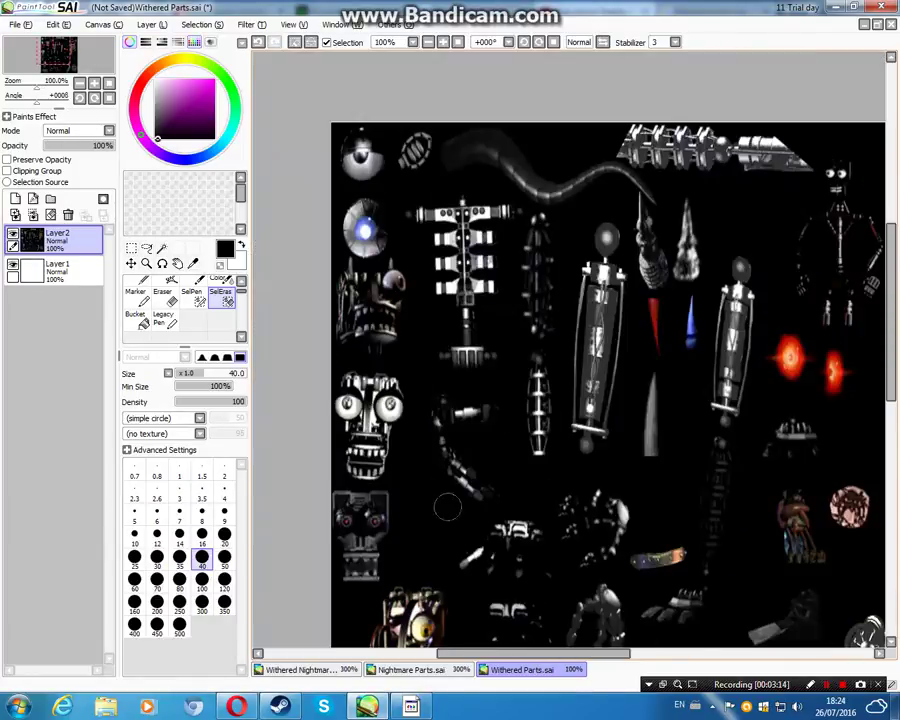
drag(891, 315, 891, 366)
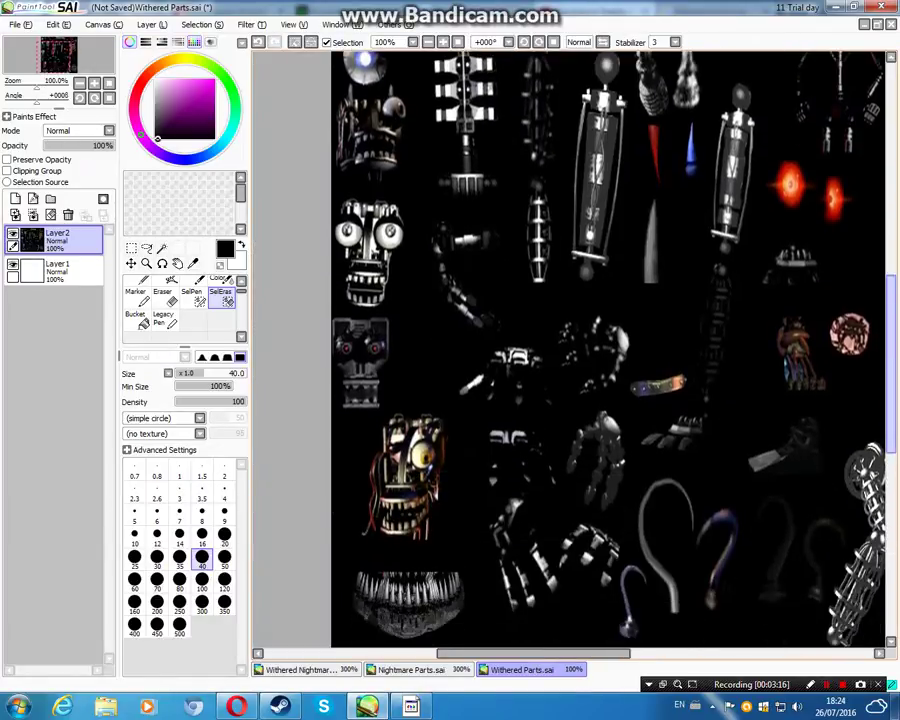
scroll(398, 486, up, 2)
click(191, 296)
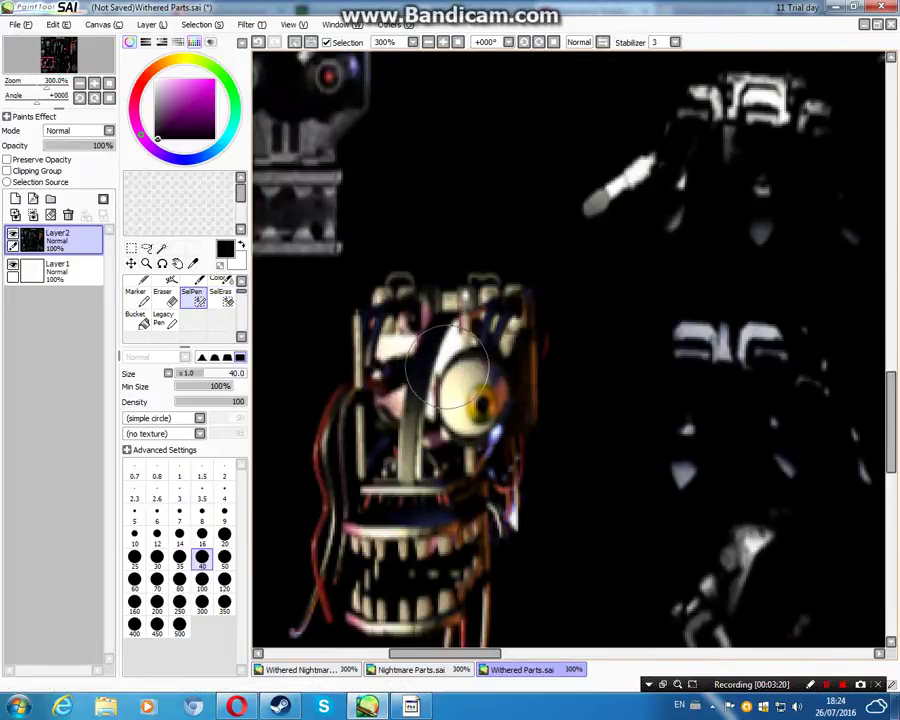
mouse_move(428, 362)
mouse_down()
mouse_move(385, 410)
mouse_move(394, 474)
mouse_move(388, 328)
mouse_move(398, 313)
mouse_move(472, 300)
mouse_move(482, 321)
mouse_move(488, 305)
mouse_move(488, 372)
mouse_move(482, 392)
mouse_move(478, 368)
mouse_move(466, 412)
mouse_move(478, 487)
mouse_move(430, 495)
mouse_move(394, 530)
mouse_move(385, 570)
mouse_up()
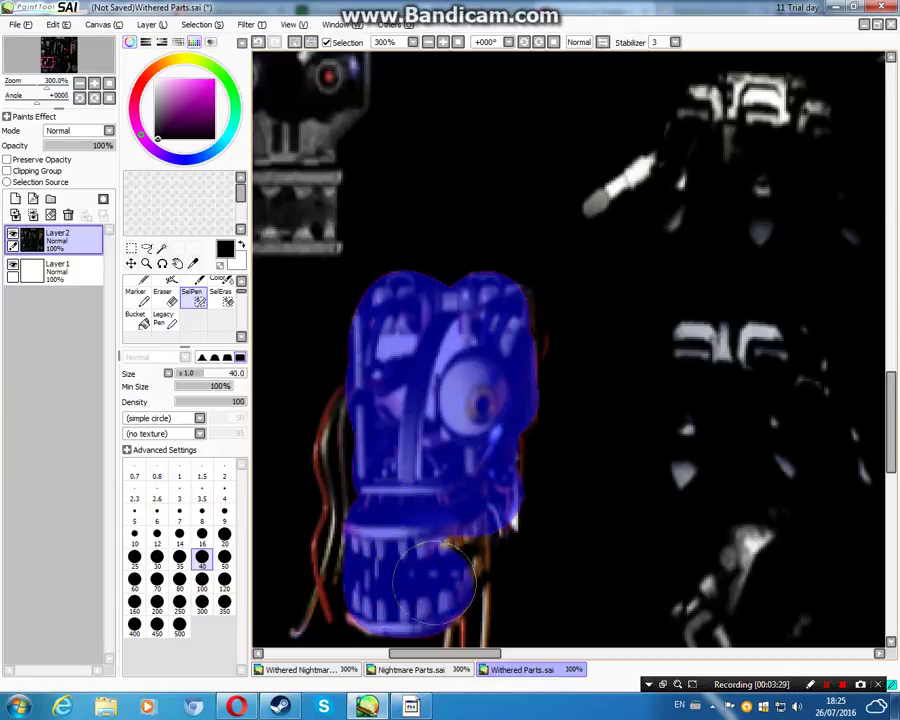
Step: Copy the selected endoskeleton head and paste it into the Withered Nightmare Puzzy drawing as a new layer
scroll(440, 540, up, 1)
scroll(432, 515, down, 2)
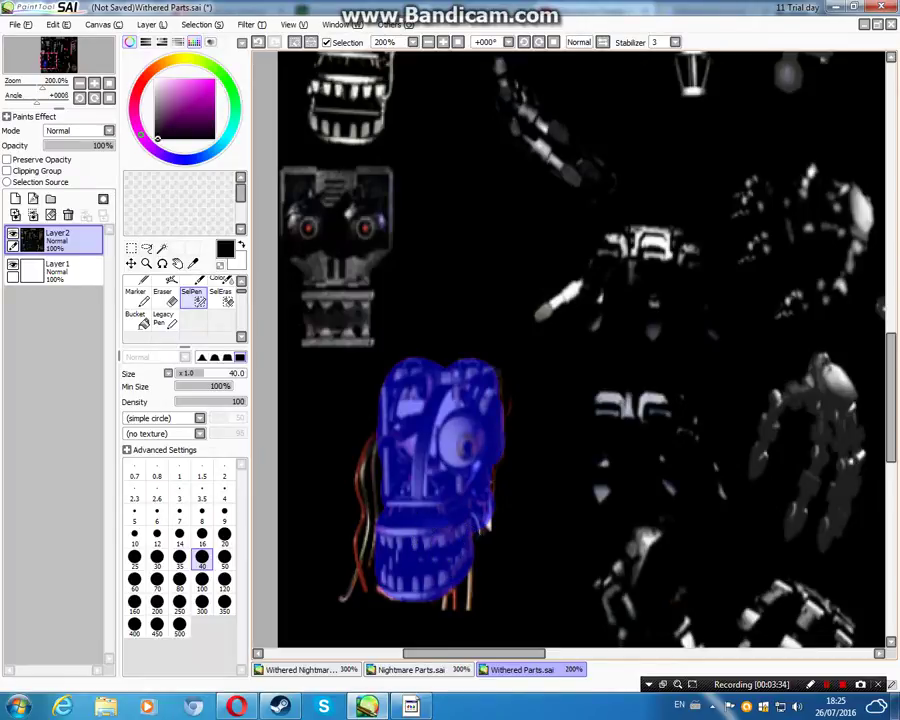
click(304, 670)
key(ctrl+v)
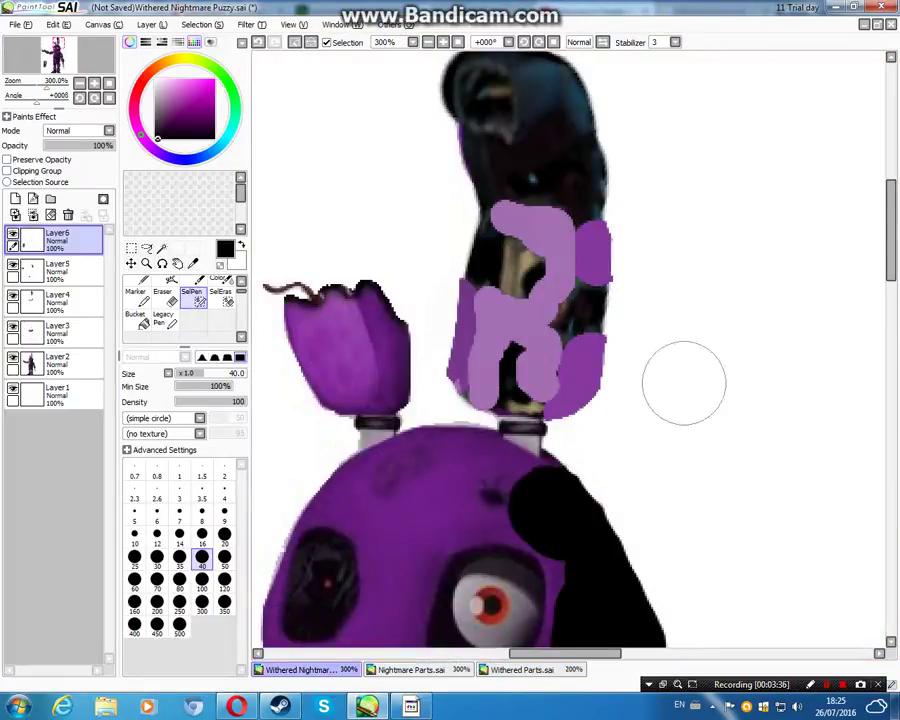
scroll(684, 383, down, 6)
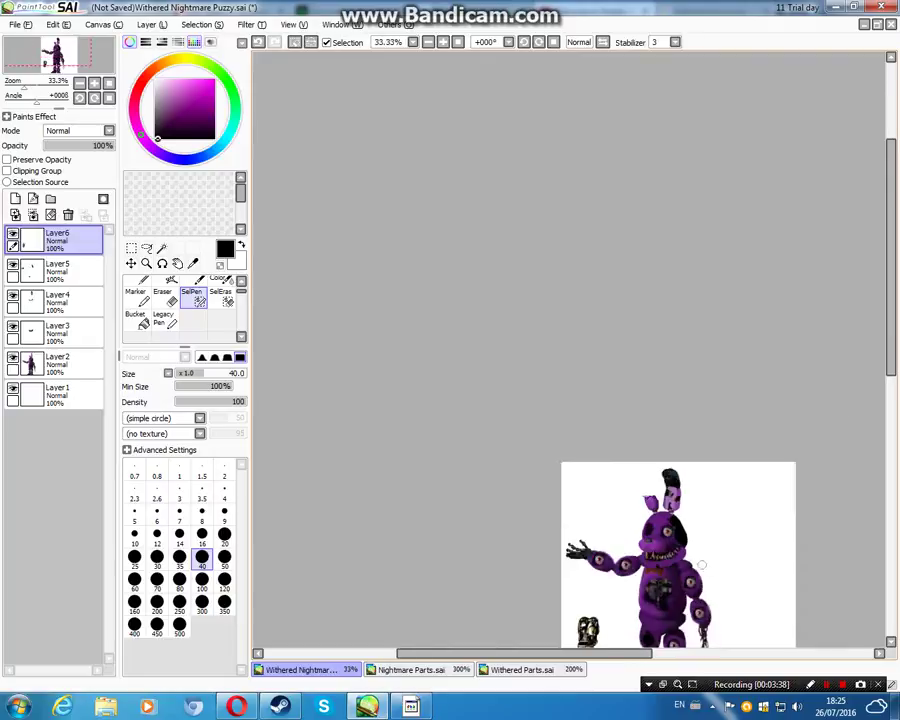
drag(891, 325, 891, 410)
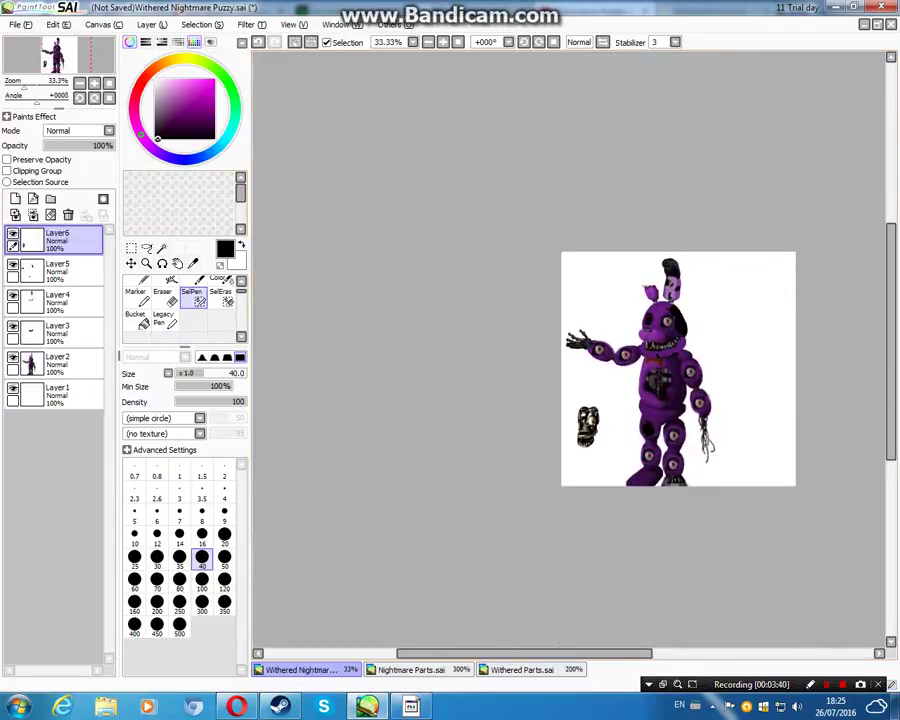
Step: Try to move the pasted endoskeleton head with the Move tool, leaving its layer name as it is
click(131, 263)
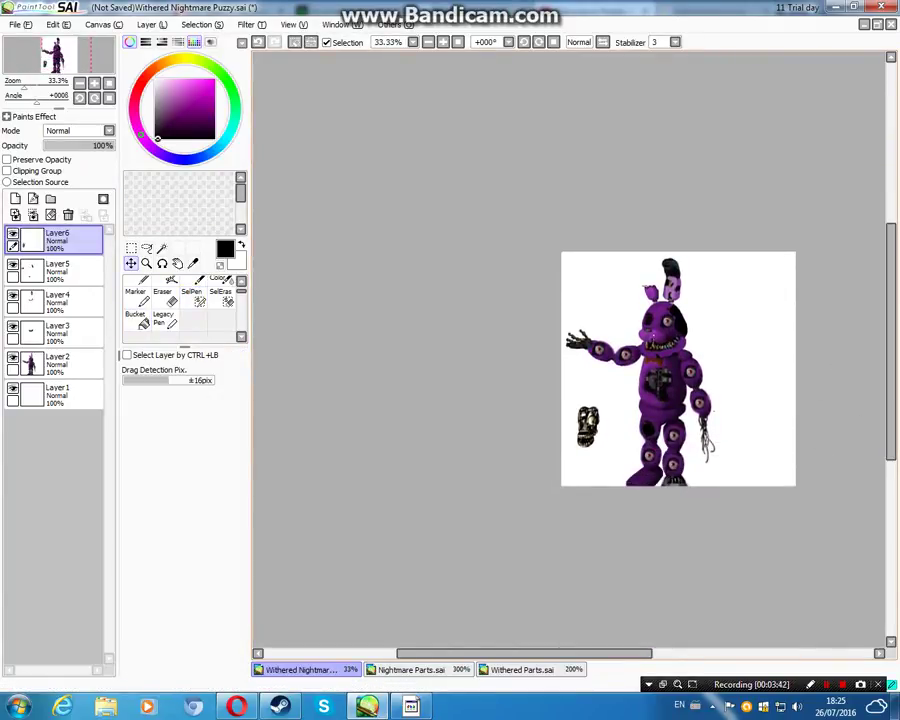
click(590, 424)
double_click(70, 241)
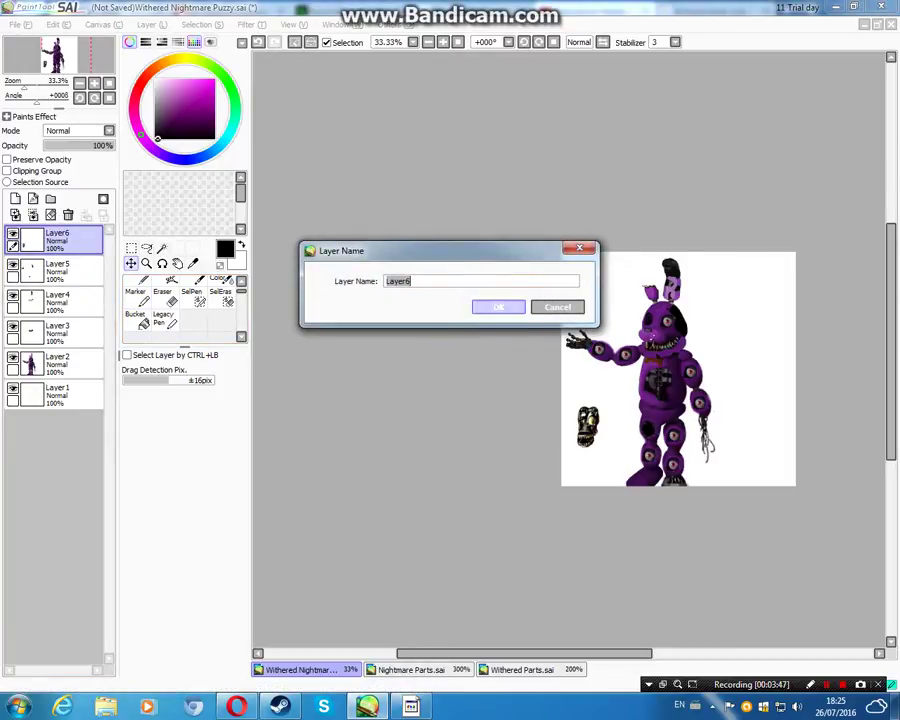
key(Escape)
scroll(611, 414, up, 3)
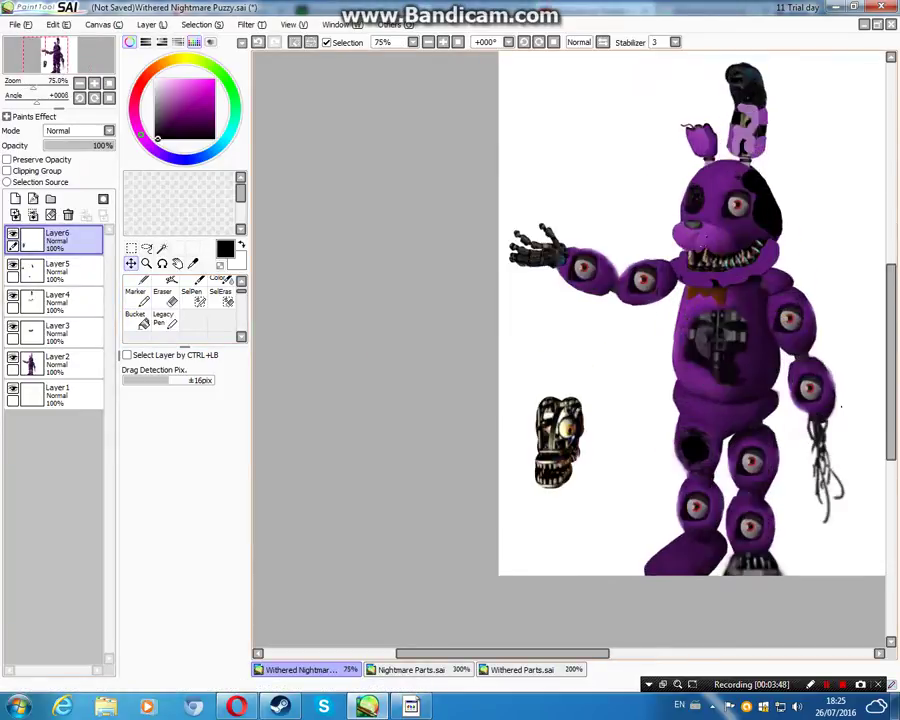
scroll(610, 410, up, 1)
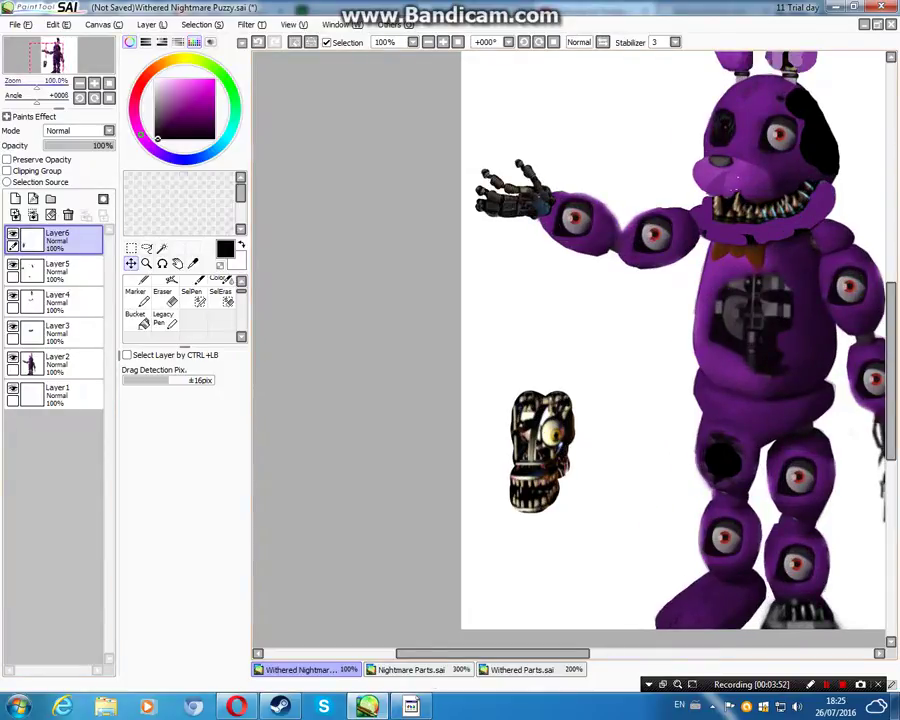
Step: Undo the recent changes to remove the pasted endoskeleton head and its layer
click(58, 25)
click(70, 40)
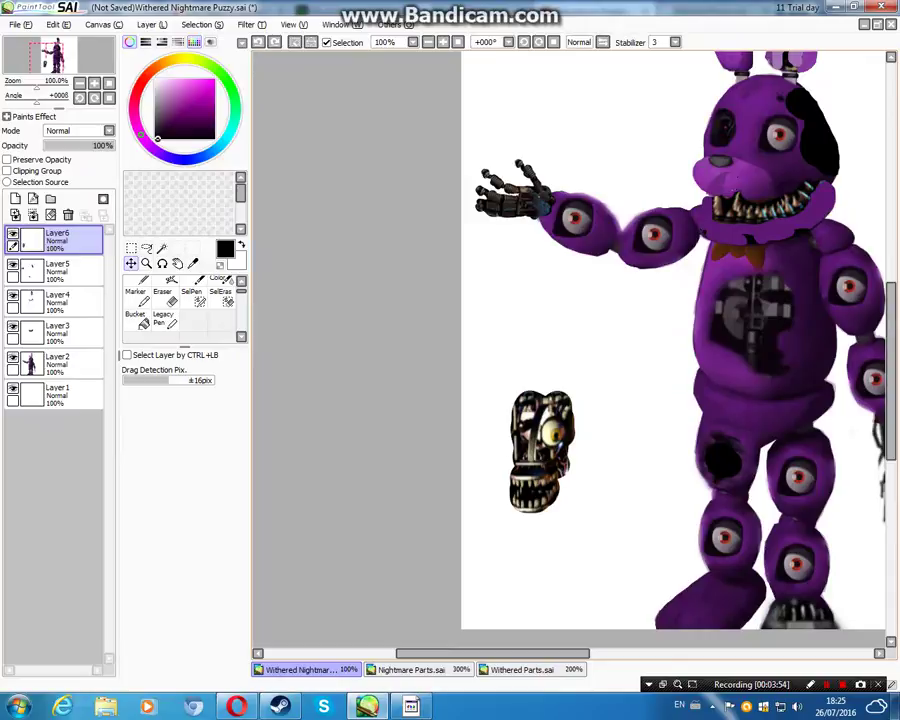
click(52, 24)
click(60, 38)
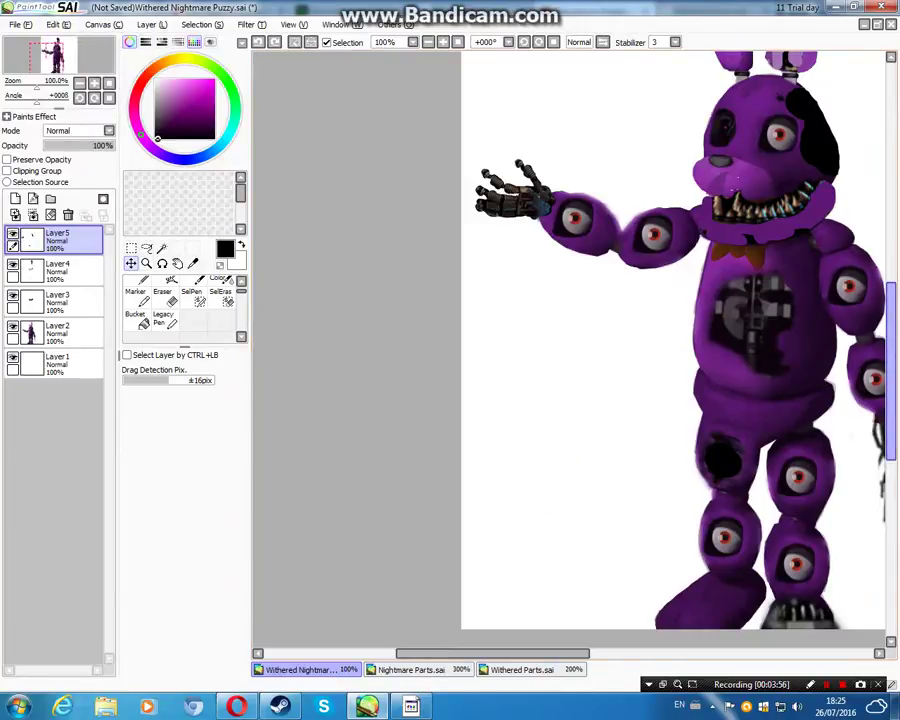
Step: Paint a size 40 selection over the outer front edge of the purple foot, below the shin eye
scroll(668, 558, up, 1)
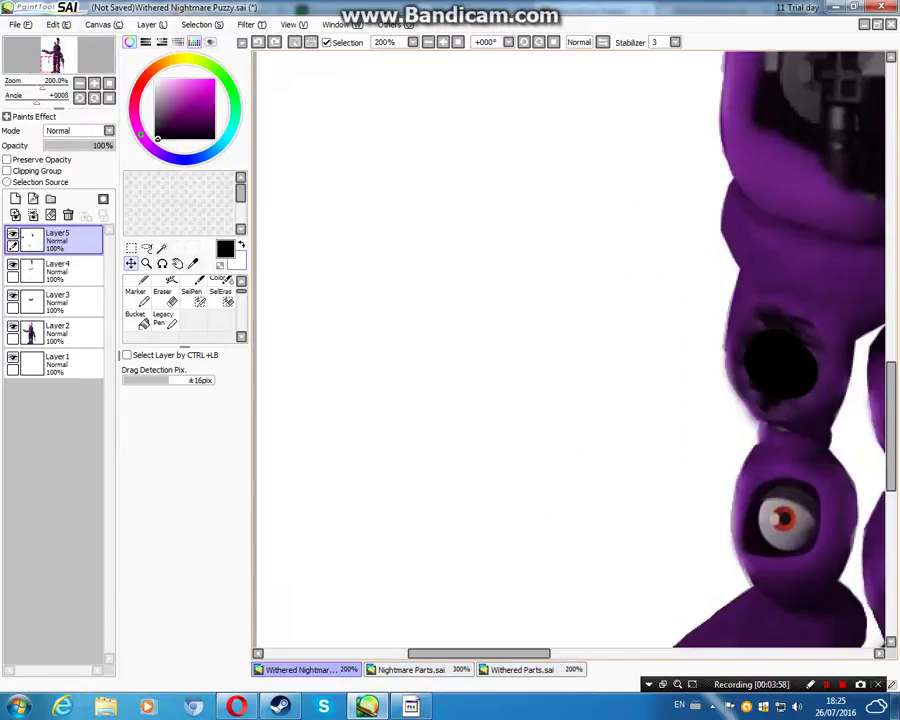
scroll(696, 563, down, 2)
scroll(569, 350, down, 3)
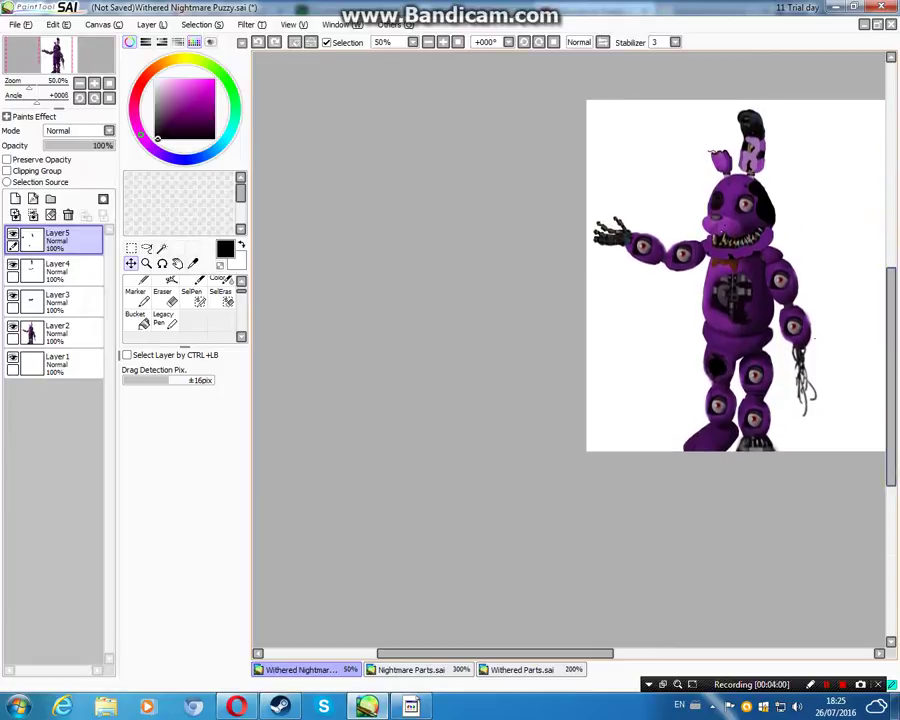
scroll(687, 428, up, 4)
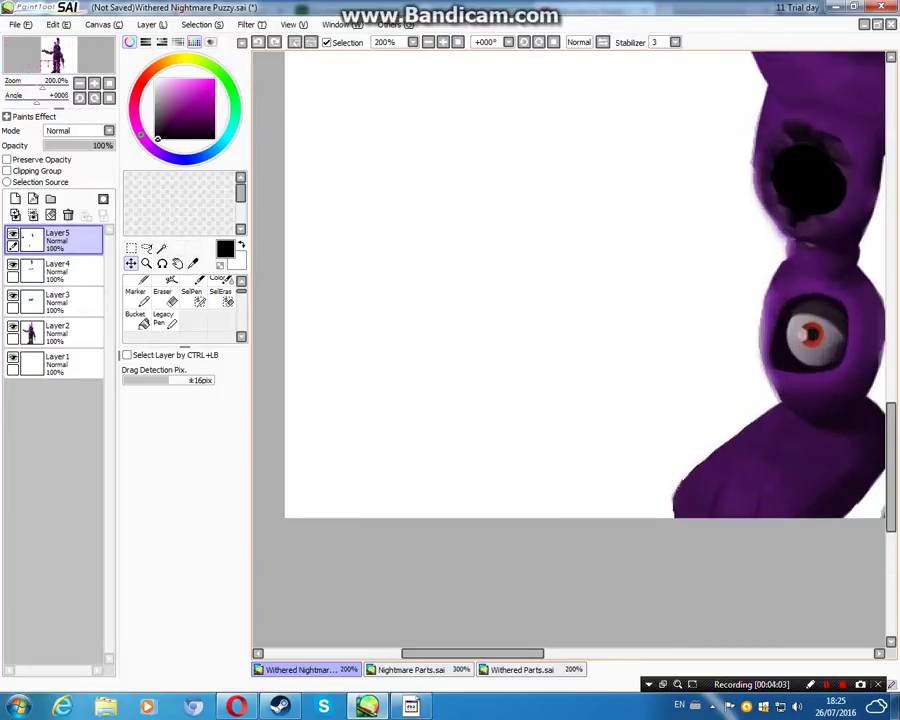
click(192, 297)
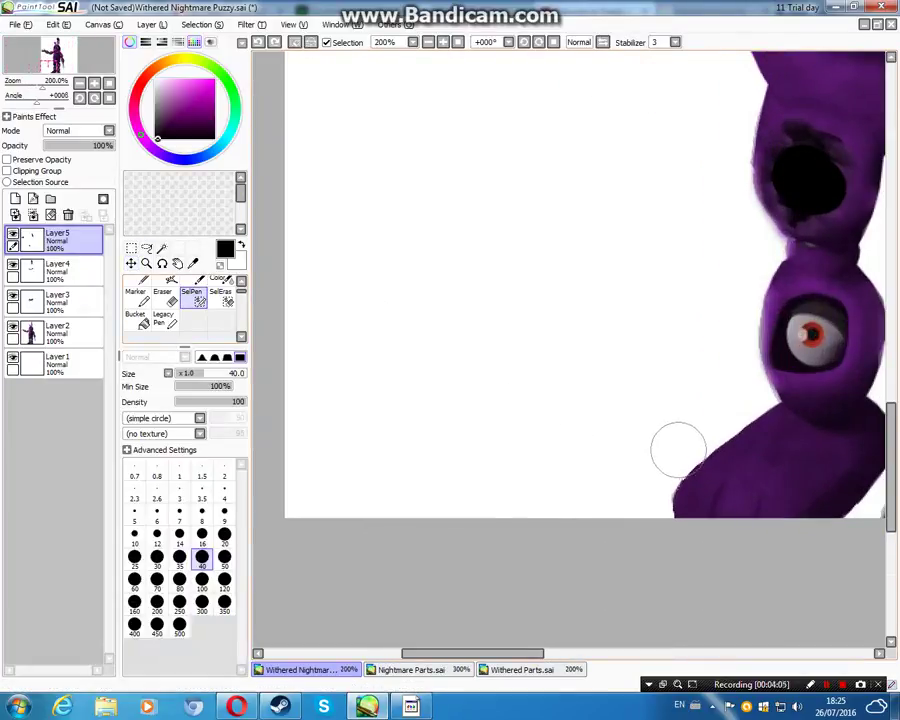
mouse_move(698, 455)
mouse_down()
mouse_move(683, 482)
mouse_move(750, 433)
mouse_move(724, 421)
mouse_move(688, 446)
mouse_move(665, 500)
mouse_up()
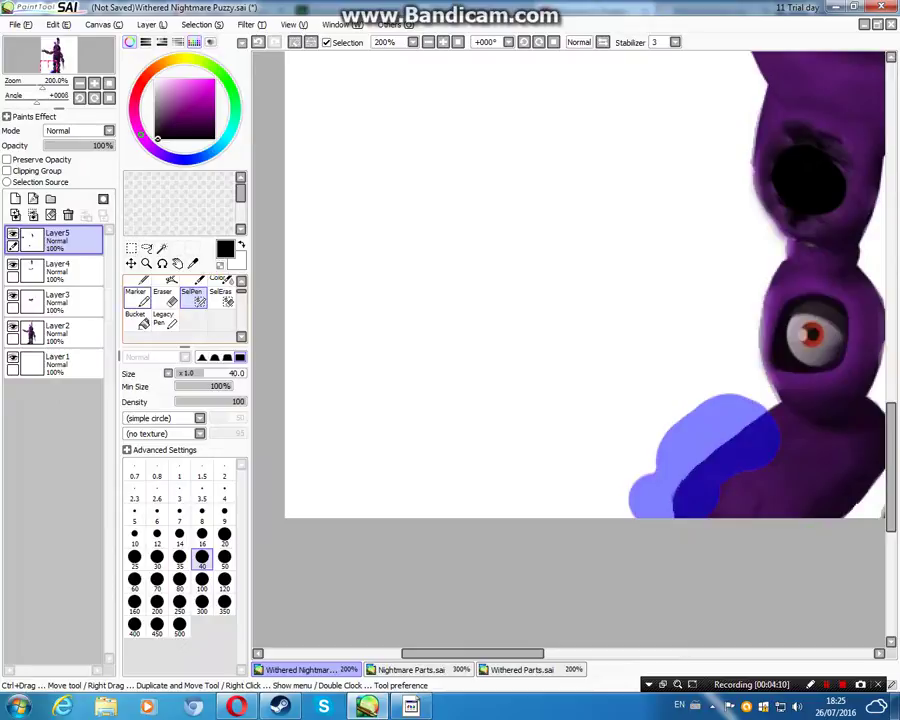
Step: Fill the untrimmed foot selection with black using the Bucket, and undo the fill
click(135, 318)
click(712, 452)
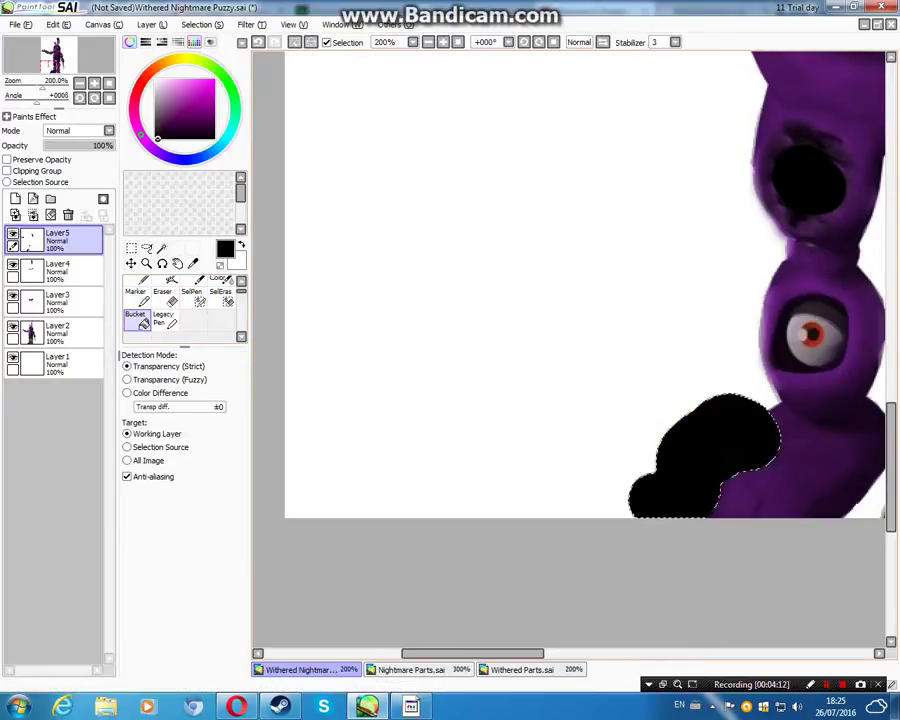
click(58, 24)
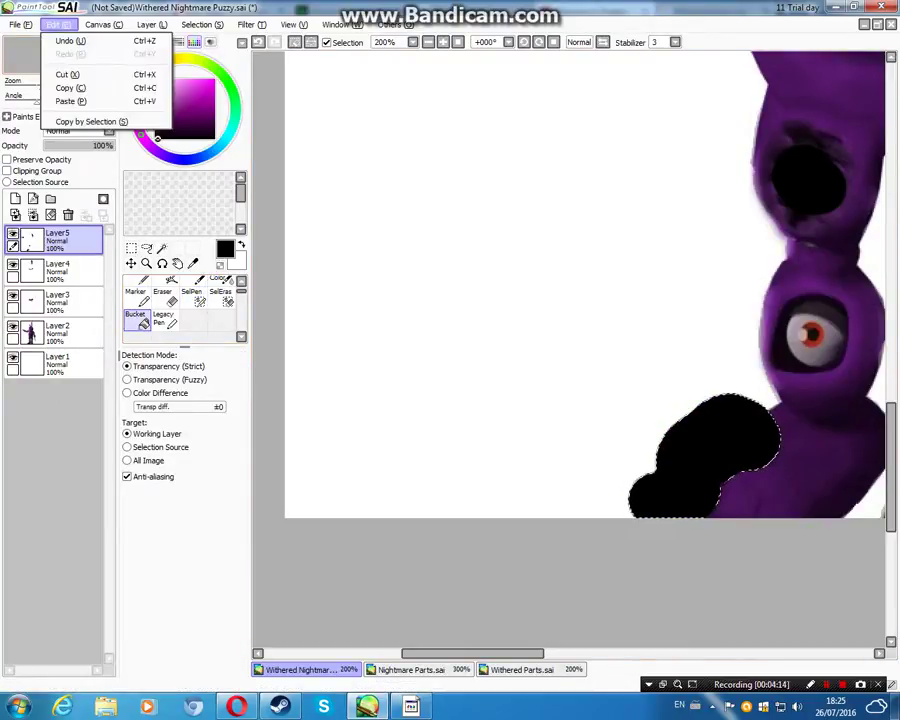
click(70, 40)
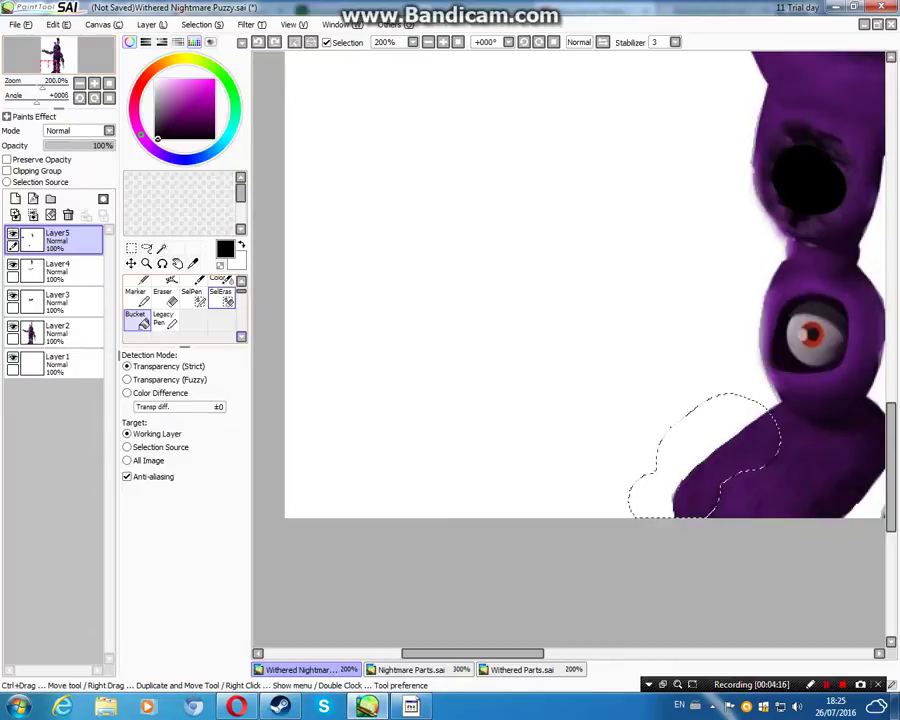
Step: Trim the selection's overhang to the foot's outline with the size 40 selection eraser, and fill it with black using the Bucket
click(220, 297)
mouse_move(733, 447)
mouse_down()
mouse_move(738, 395)
mouse_move(644, 456)
mouse_move(645, 512)
mouse_move(640, 485)
mouse_move(649, 470)
mouse_move(732, 400)
mouse_up()
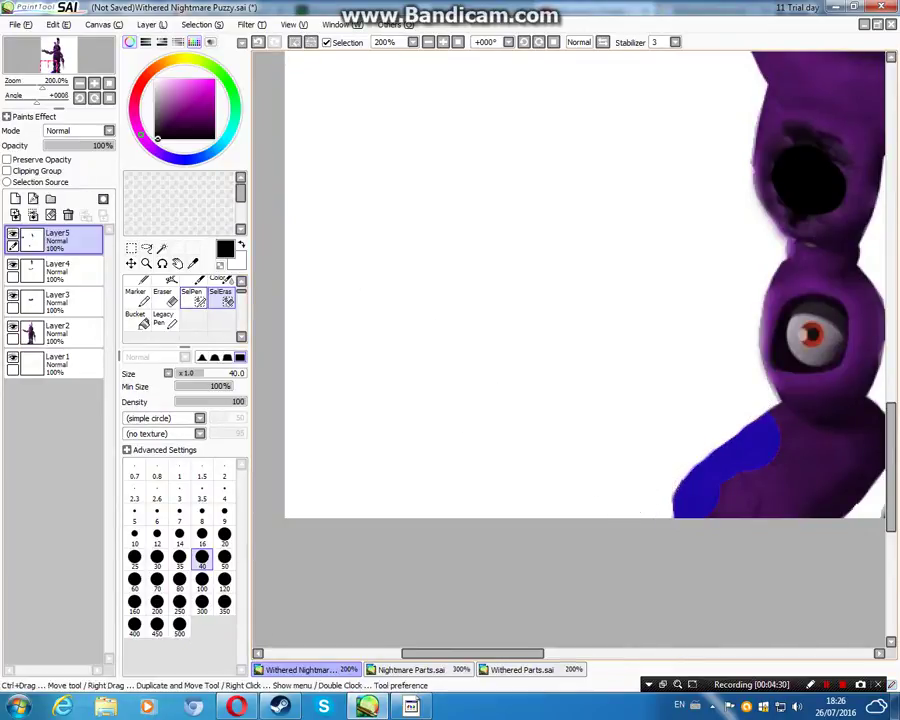
click(136, 318)
click(728, 470)
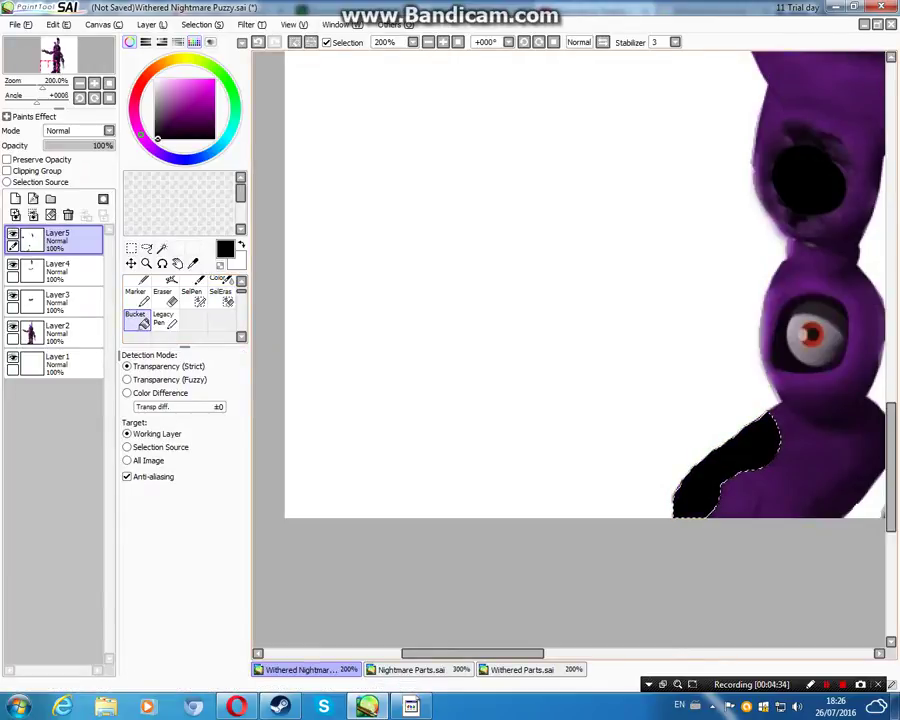
Step: Erase the selection over the blackened part of the foot with the size 40 selection eraser
scroll(570, 350, down, 4)
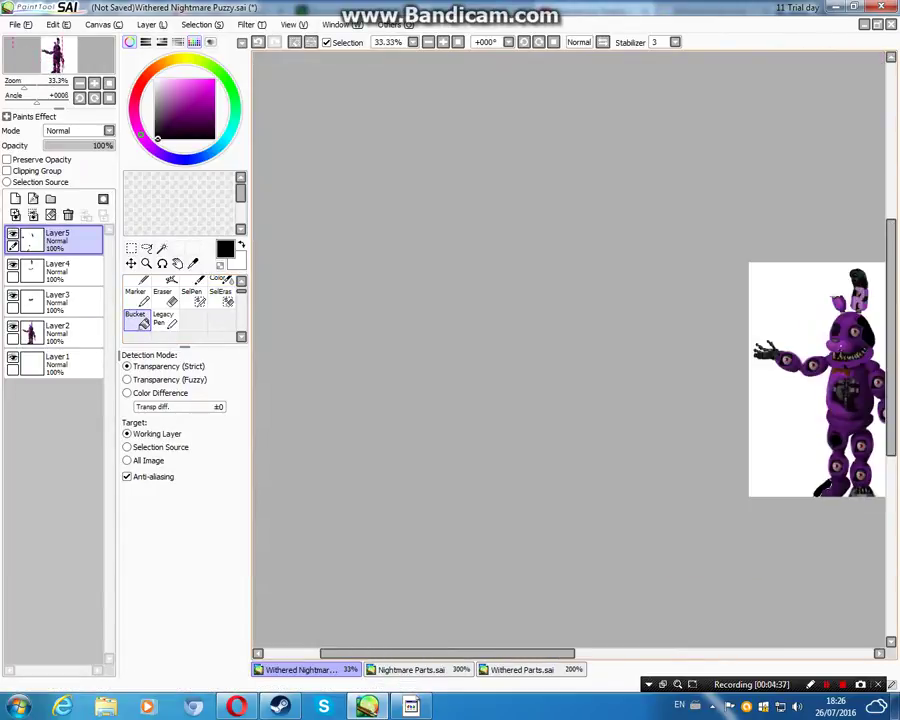
click(222, 298)
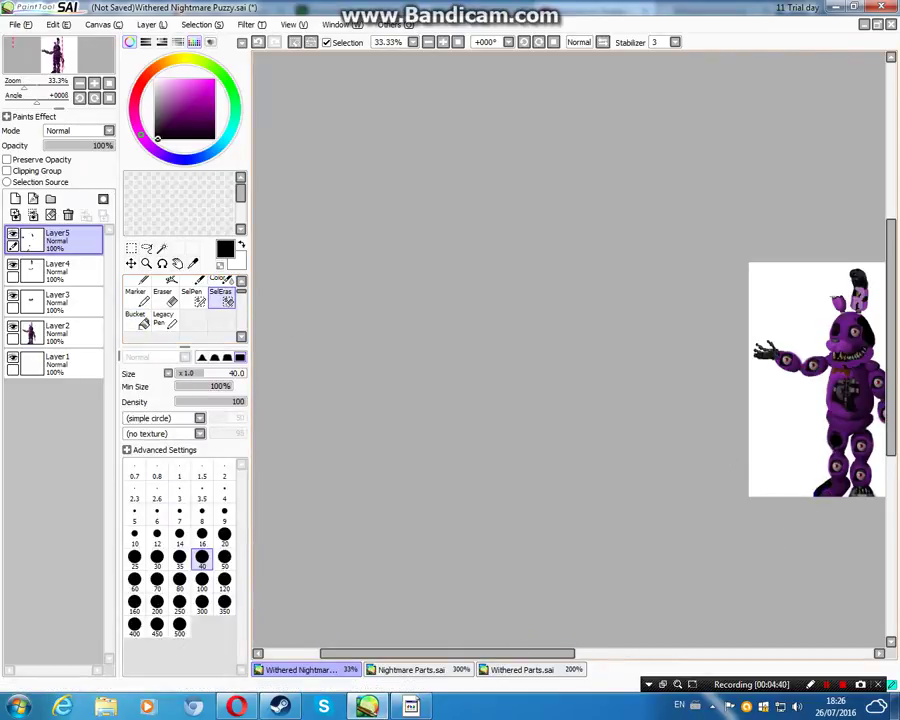
drag(447, 653, 597, 653)
scroll(544, 412, up, 2)
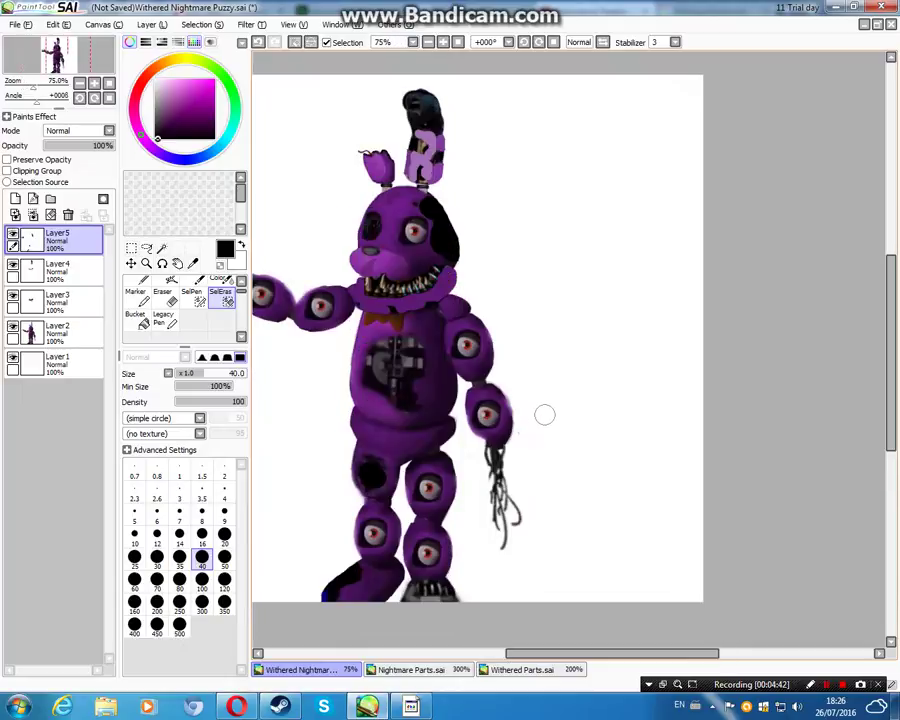
drag(891, 335, 891, 378)
drag(543, 653, 535, 653)
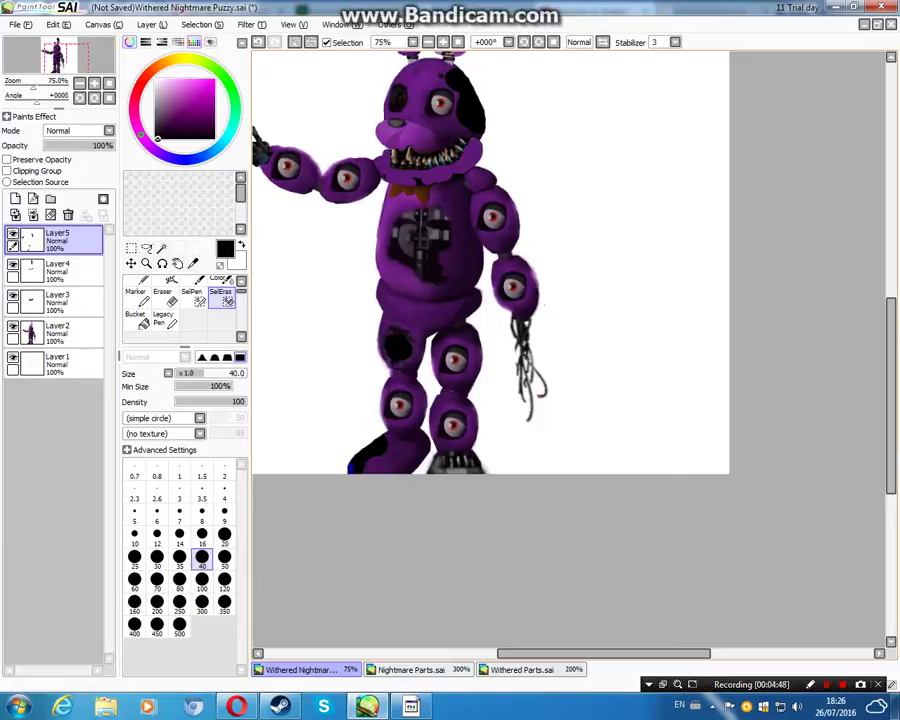
drag(891, 385, 891, 306)
scroll(390, 371, up, 2)
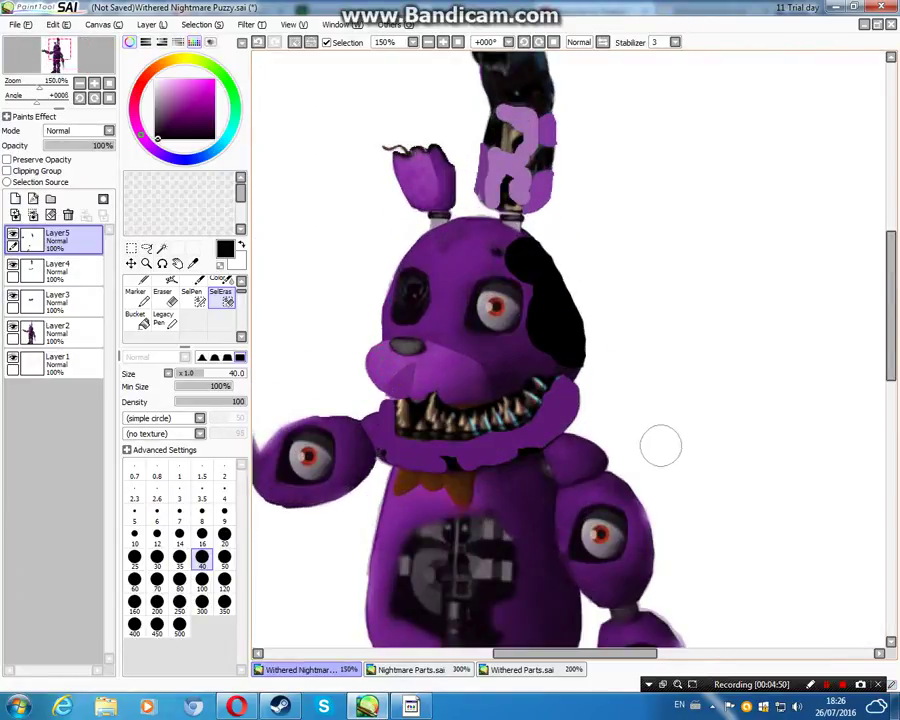
Step: Paint size 8 selection patches on the shoulder, both upper arms, the upper chest, around the dark eye socket and on the short ear
click(191, 296)
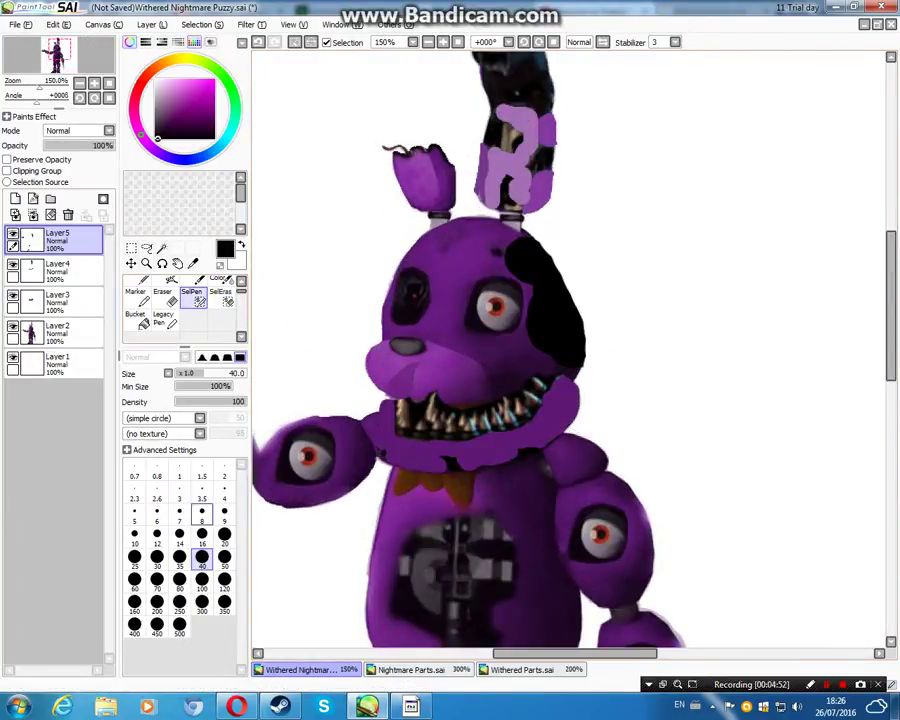
click(202, 513)
drag(581, 446, 591, 457)
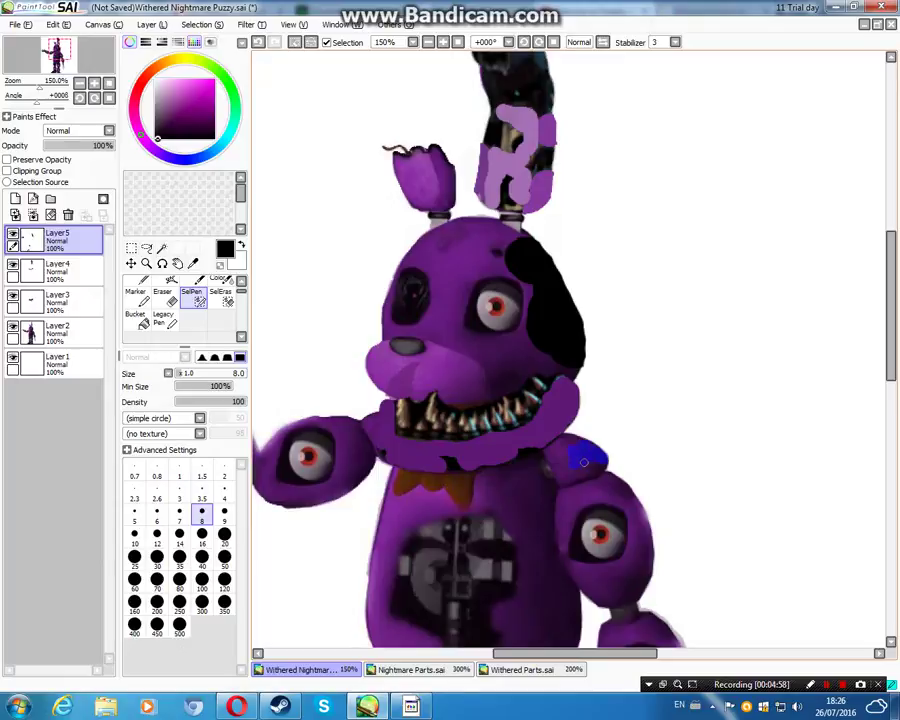
drag(561, 470, 590, 472)
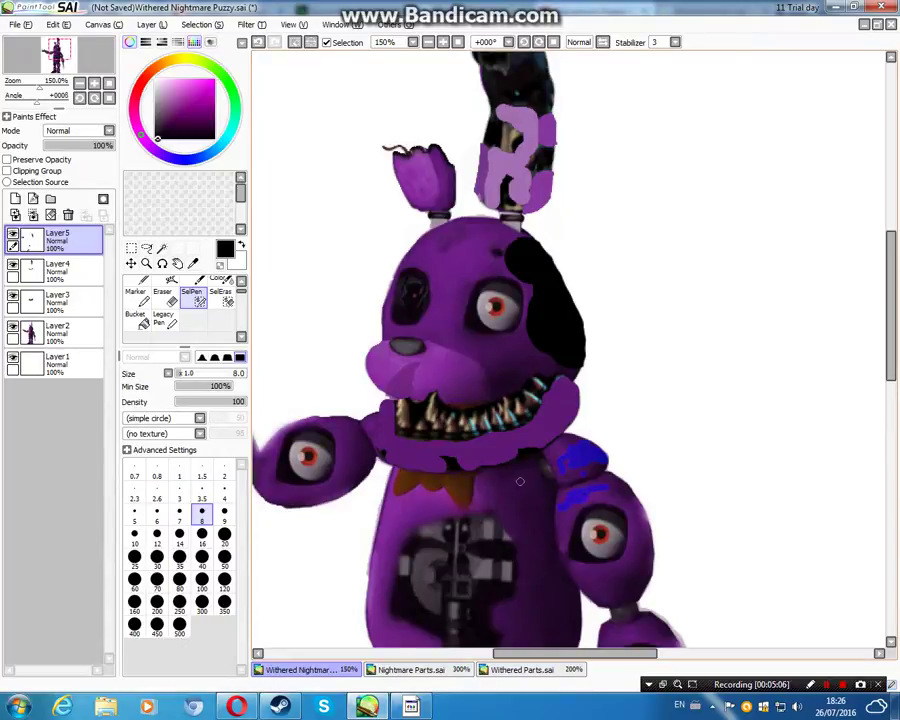
drag(520, 481, 529, 500)
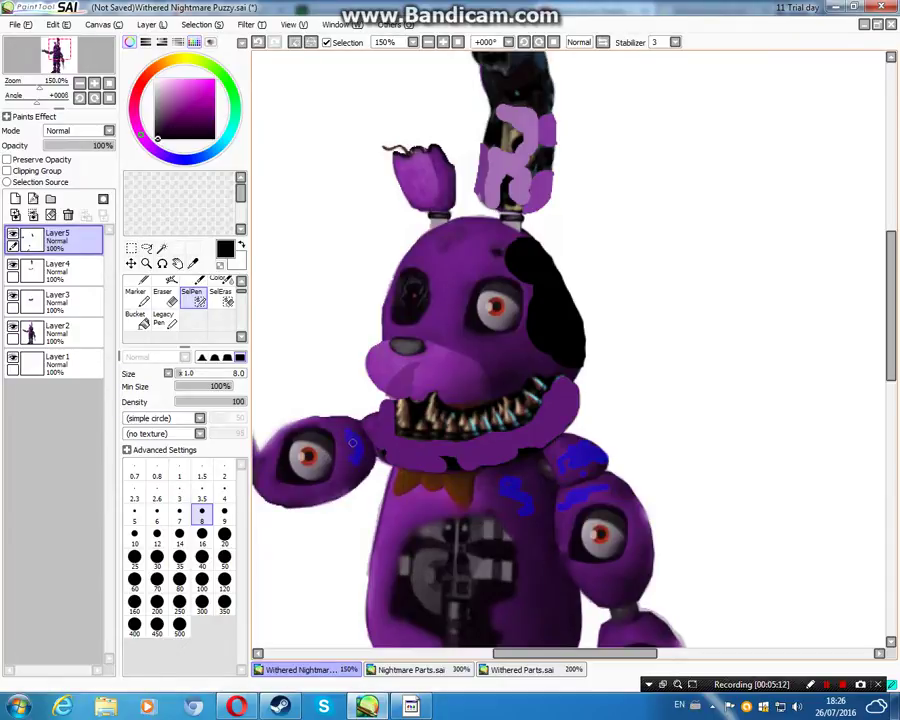
drag(347, 458, 346, 454)
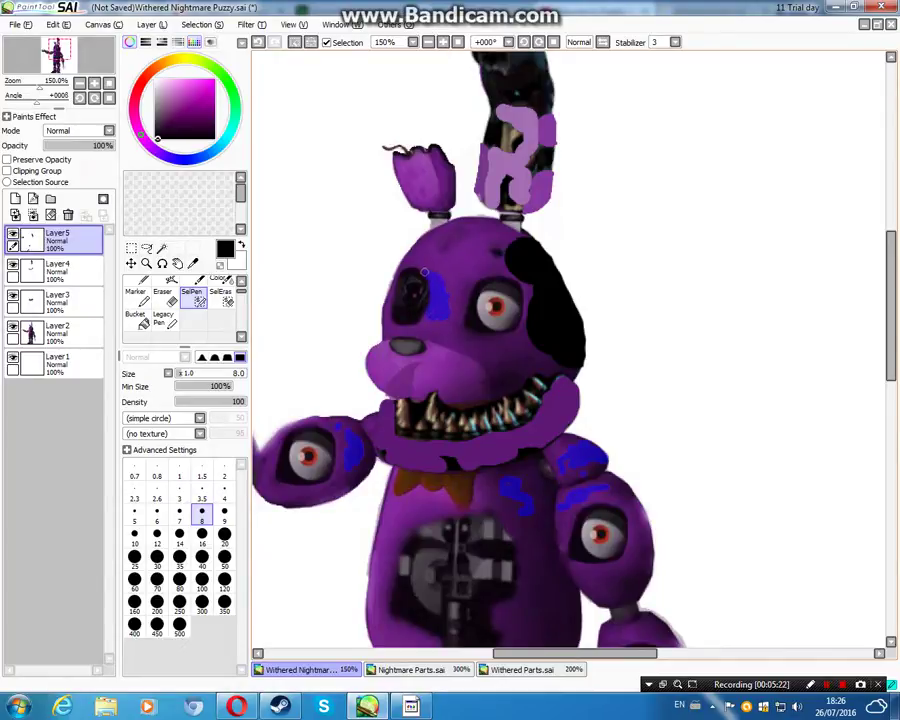
drag(410, 270, 443, 314)
drag(406, 166, 422, 184)
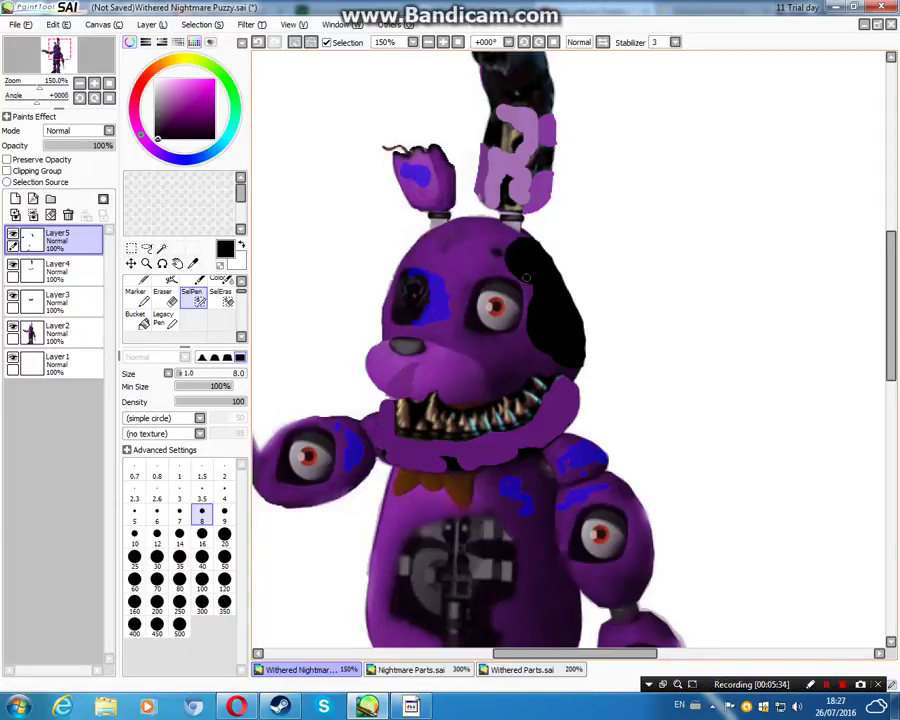
Step: Erase the leftover selection at the tip of the blackened foot with the size 40 selection eraser
scroll(526, 276, down, 3)
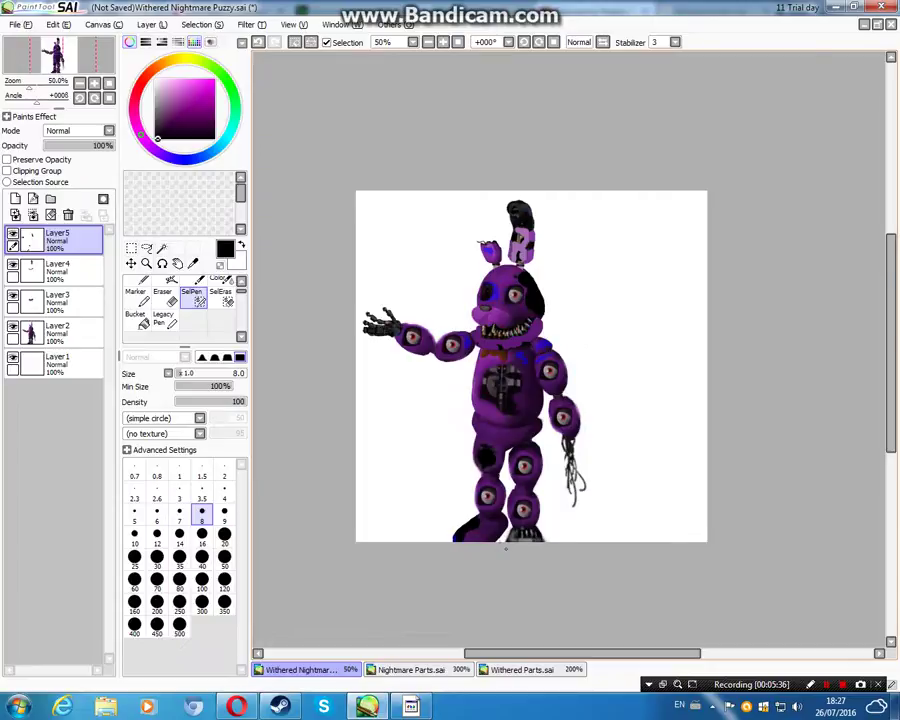
scroll(506, 548, up, 2)
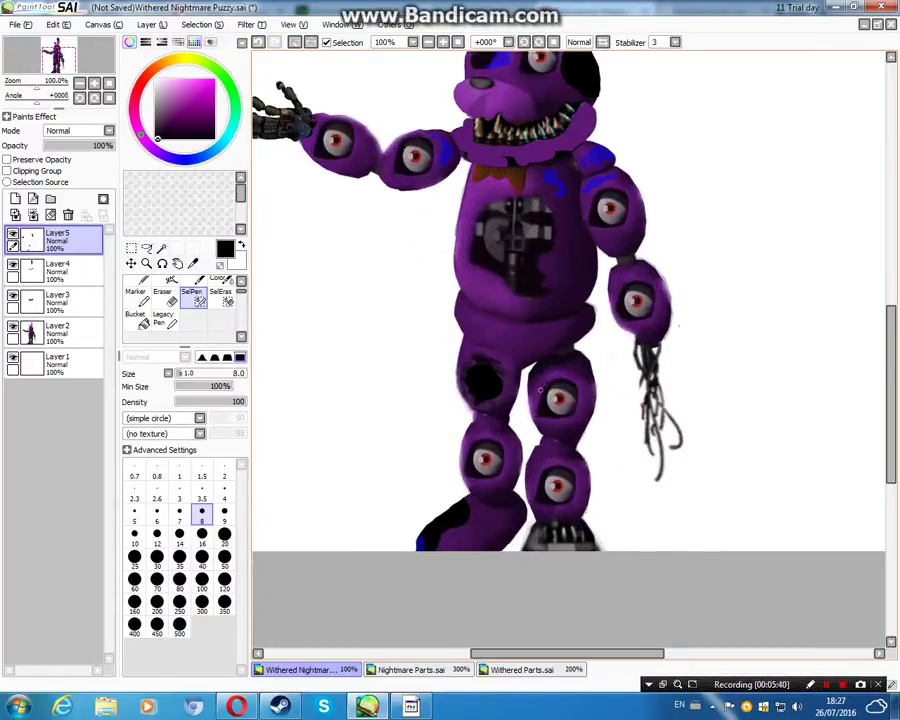
click(221, 298)
drag(417, 542, 410, 534)
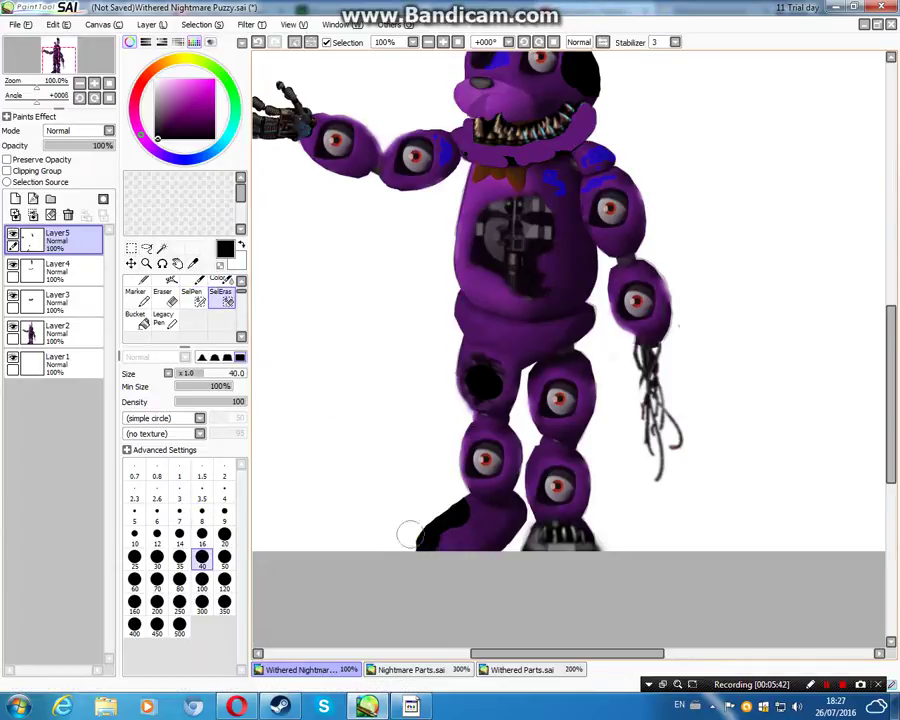
Step: Paint a jagged, filled-in size 8 selection patch over the outer waist edge, below the chest opening
click(194, 299)
scroll(573, 287, up, 2)
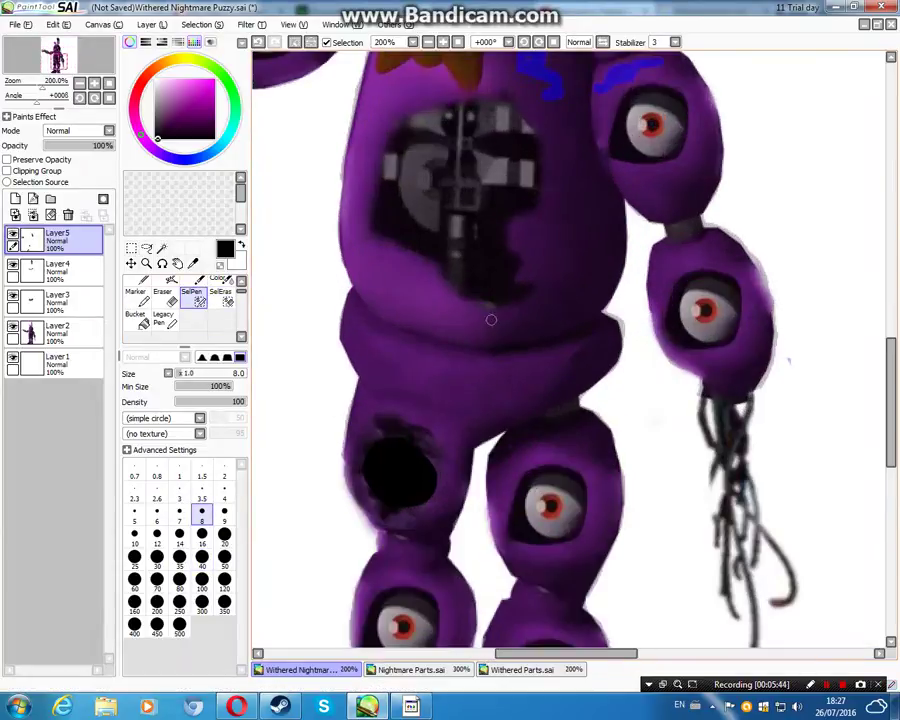
mouse_move(344, 318)
mouse_down()
mouse_move(360, 344)
mouse_move(369, 334)
mouse_move(354, 293)
mouse_move(348, 315)
mouse_move(351, 295)
mouse_move(363, 338)
mouse_move(353, 296)
mouse_move(363, 275)
mouse_move(397, 321)
mouse_up()
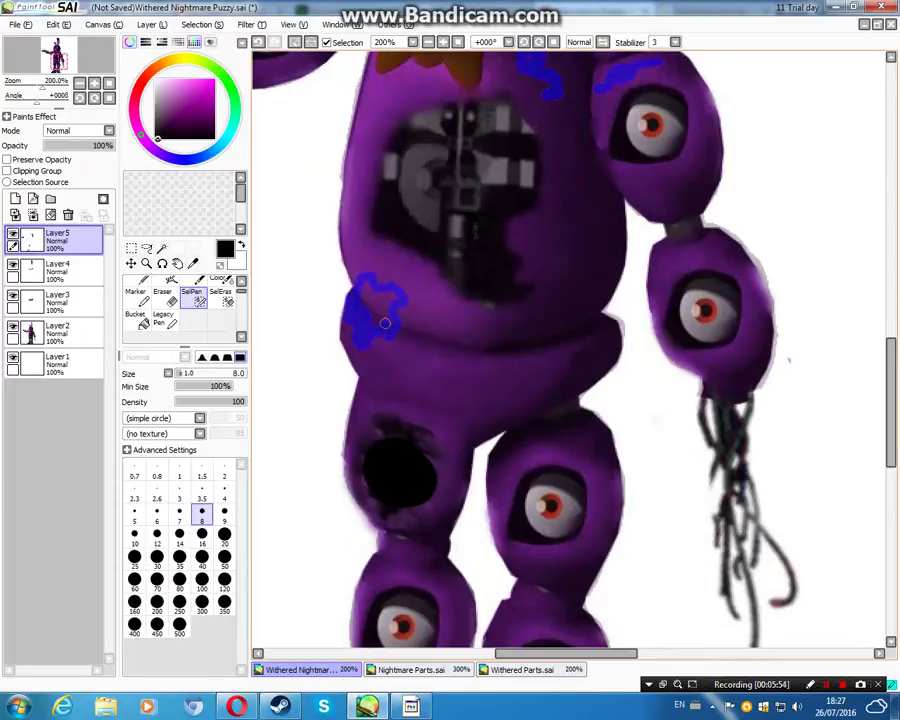
mouse_move(373, 318)
mouse_down()
mouse_move(380, 305)
mouse_move(376, 314)
mouse_up()
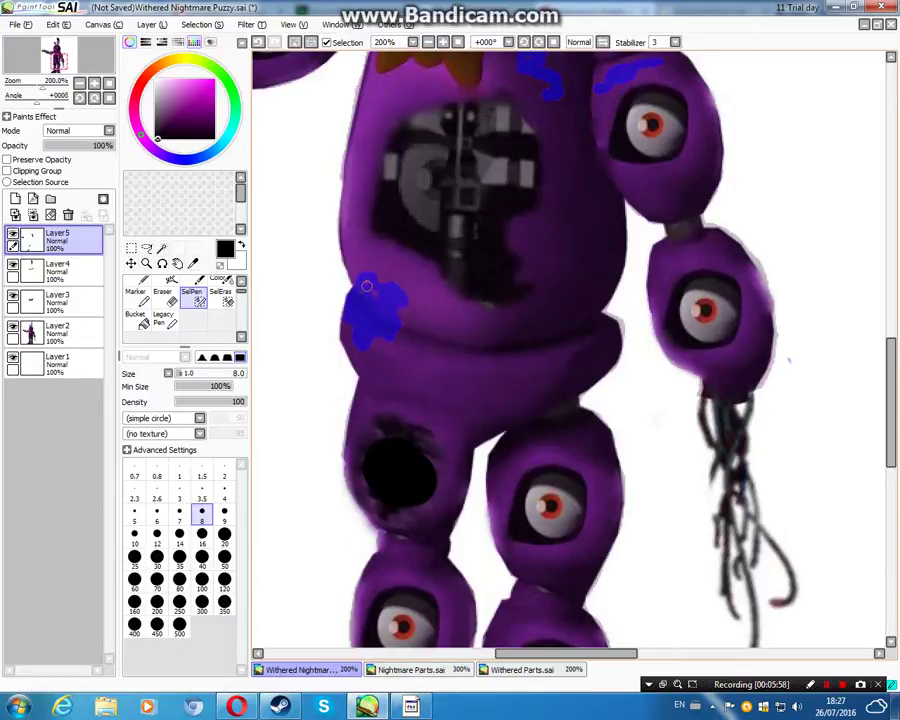
drag(366, 282, 369, 312)
Step: Paint size 8 selection patches across the pelvis, beside the chest opening, on the lower forearm and beside the thigh hole
mouse_move(396, 373)
mouse_down()
mouse_move(414, 368)
mouse_move(391, 366)
mouse_up()
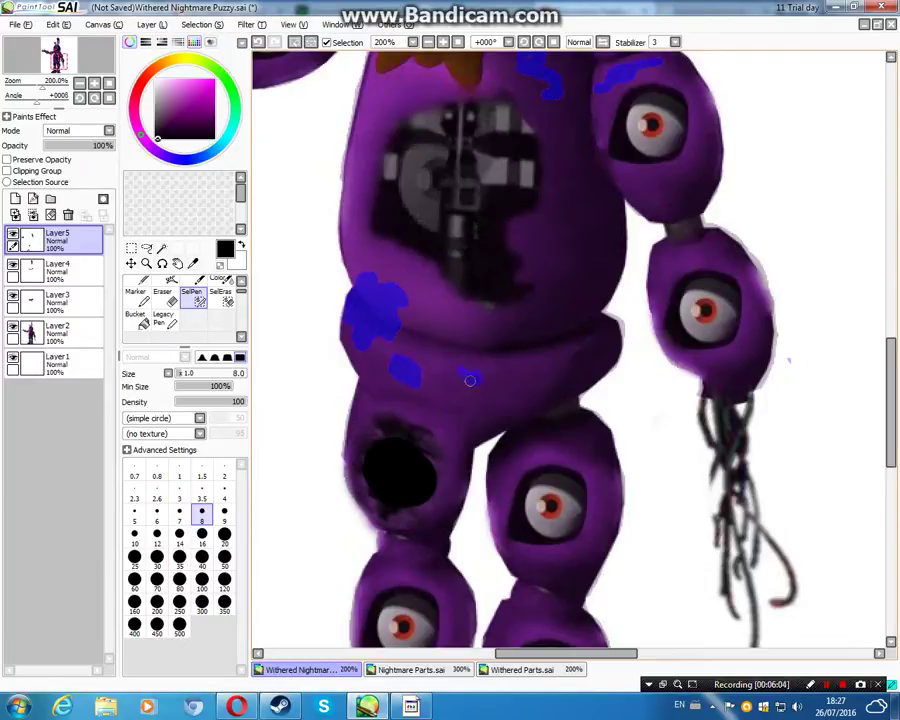
mouse_move(470, 380)
mouse_down()
mouse_move(484, 374)
mouse_move(460, 372)
mouse_up()
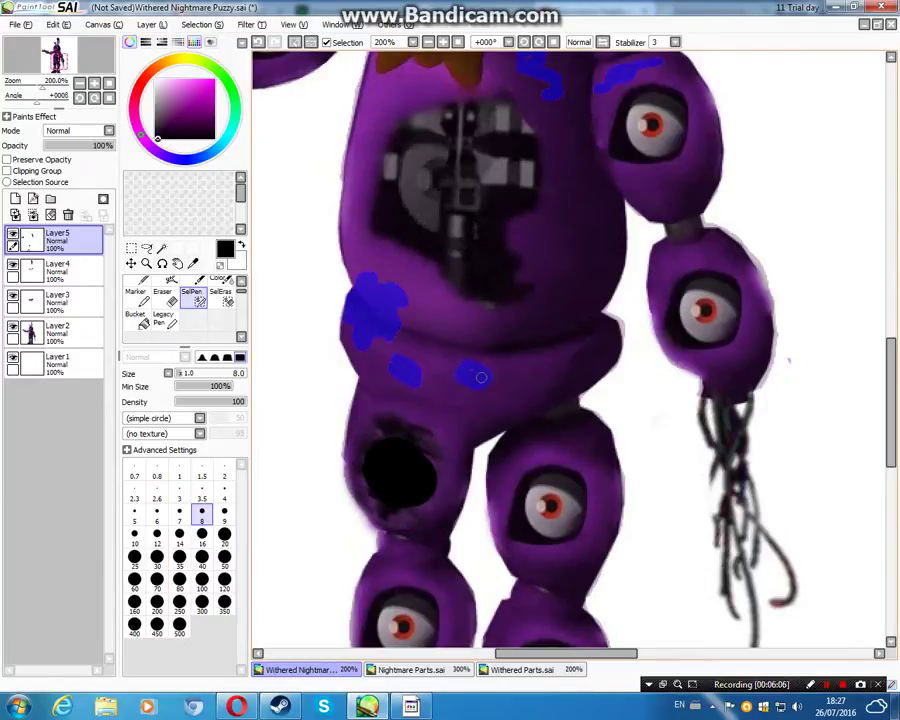
drag(542, 375, 518, 386)
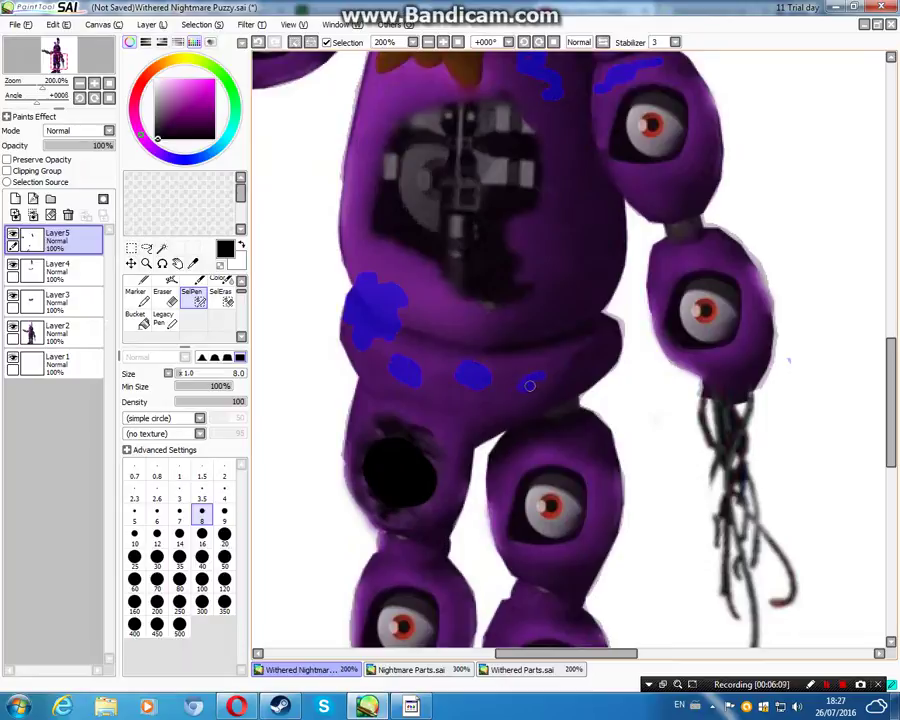
drag(561, 236, 557, 248)
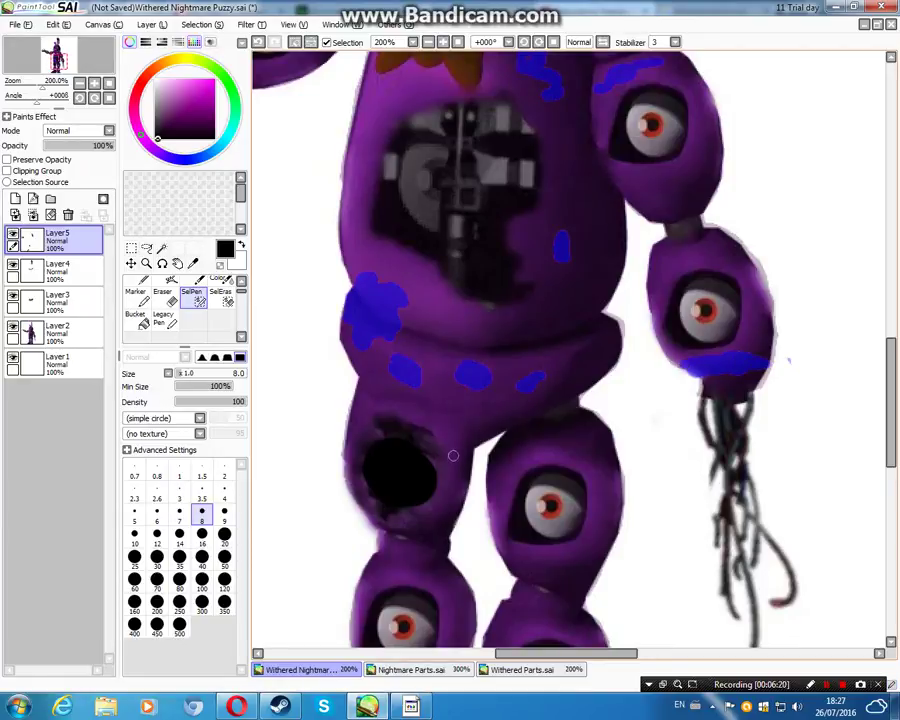
drag(455, 472, 465, 444)
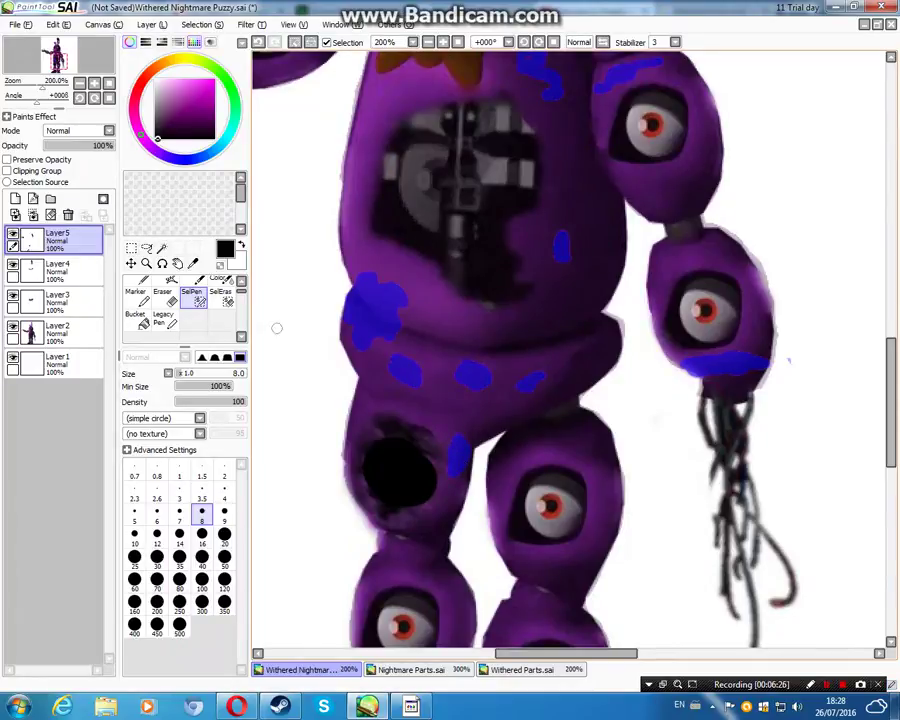
Step: Paint all the selected patches on the legs, torso, arms, head and ear black with the size 50 brush
click(135, 318)
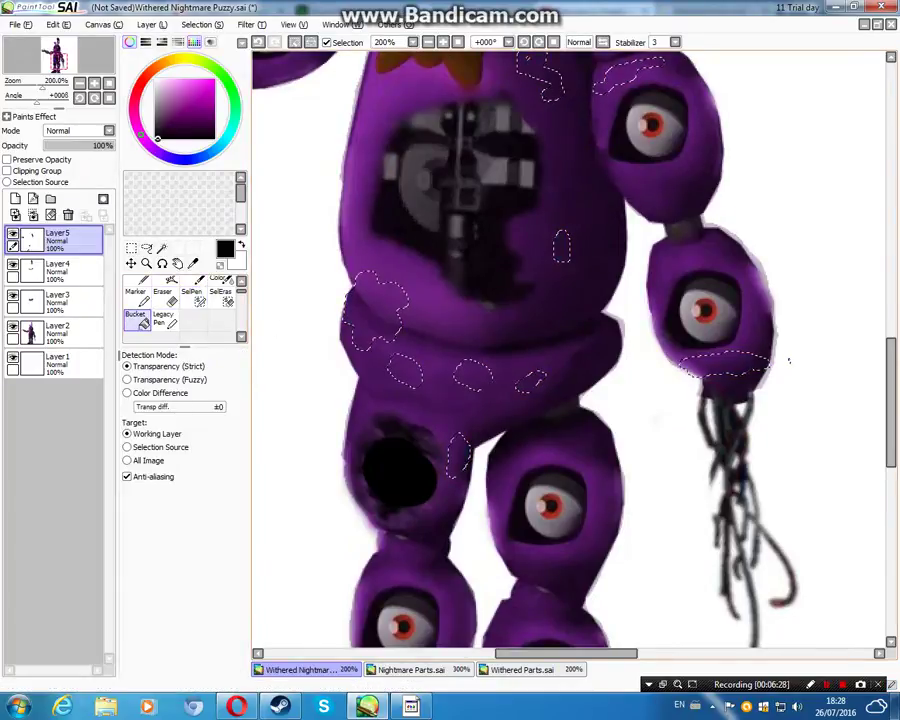
click(194, 281)
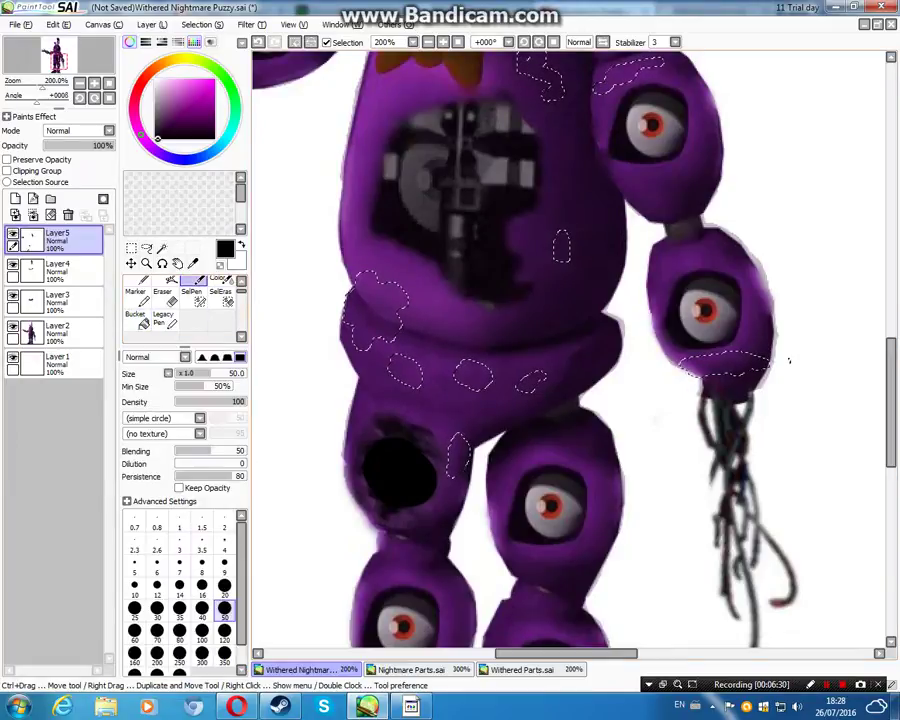
mouse_move(458, 455)
mouse_down()
mouse_move(488, 463)
mouse_move(418, 356)
mouse_move(421, 331)
mouse_move(381, 241)
mouse_up()
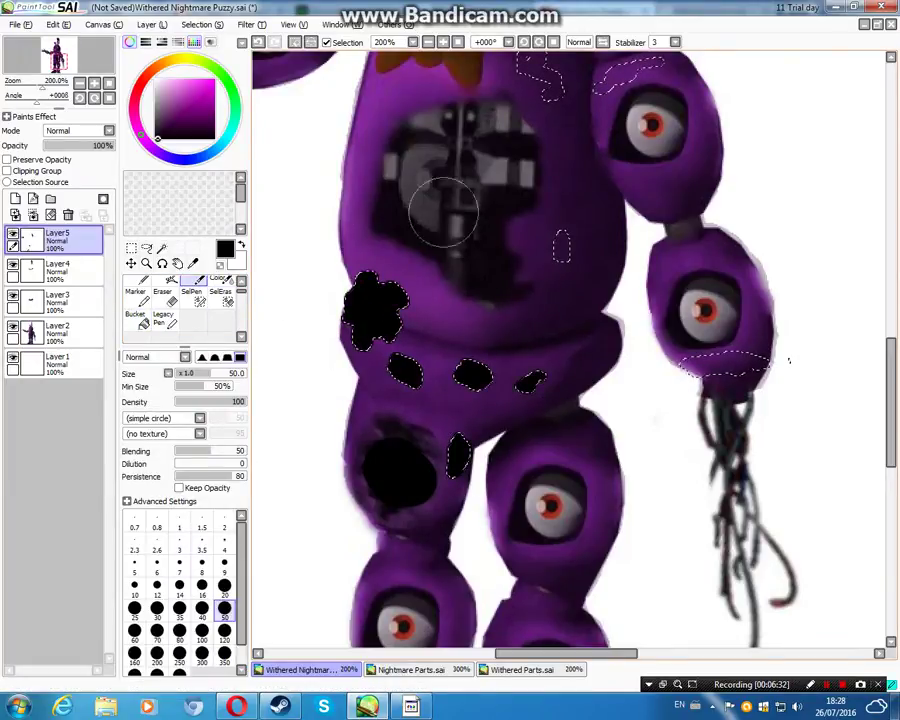
mouse_move(558, 245)
mouse_down()
mouse_move(637, 267)
mouse_move(760, 376)
mouse_up()
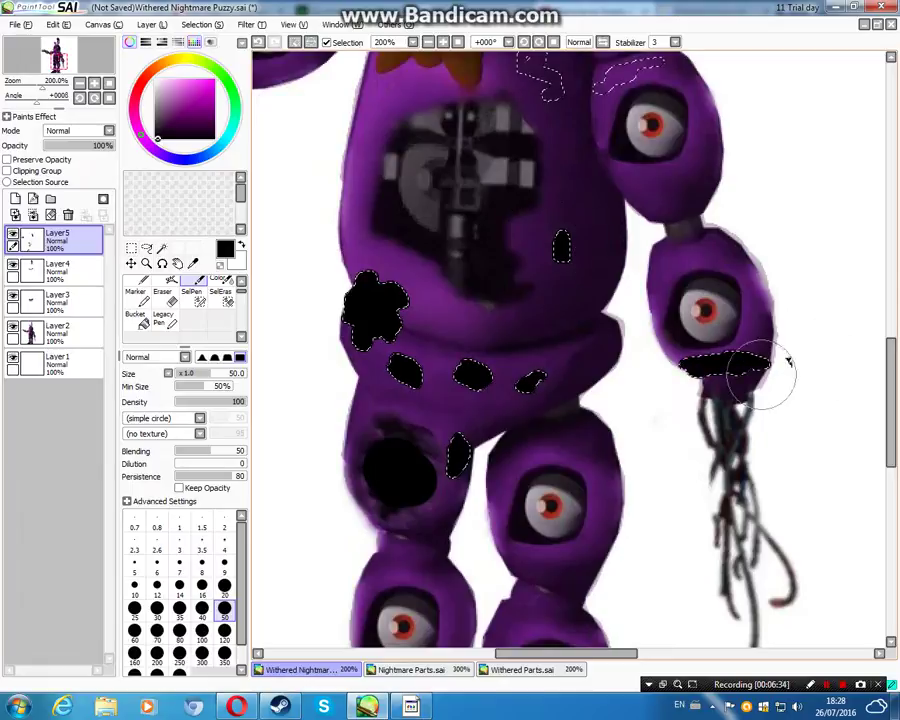
scroll(486, 543, up, 3)
scroll(486, 543, down, 5)
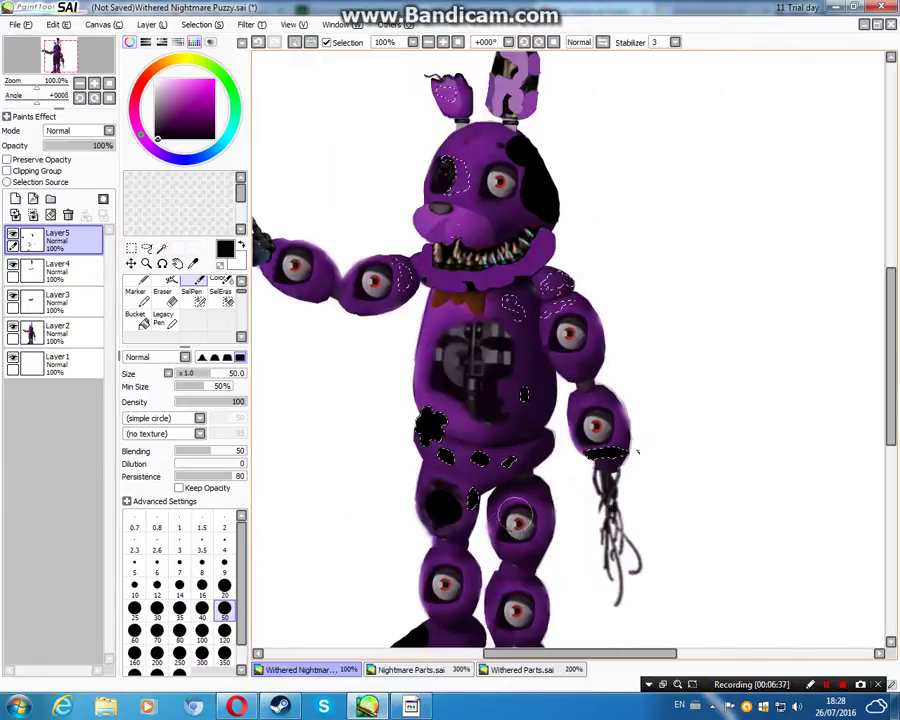
mouse_move(519, 312)
mouse_down()
mouse_move(560, 260)
mouse_move(515, 272)
mouse_move(433, 200)
mouse_move(443, 130)
mouse_move(468, 95)
mouse_move(458, 62)
mouse_move(448, 115)
mouse_move(443, 75)
mouse_move(408, 358)
mouse_up()
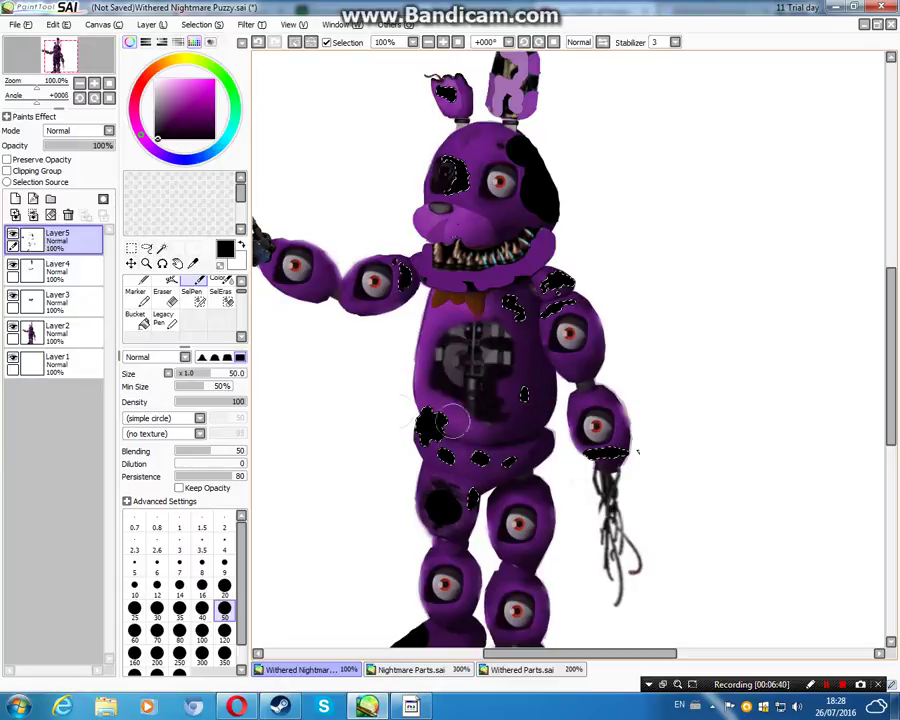
Step: Clear the remaining selection from the whole figure with the selection eraser at size 300
scroll(565, 527, down, 1)
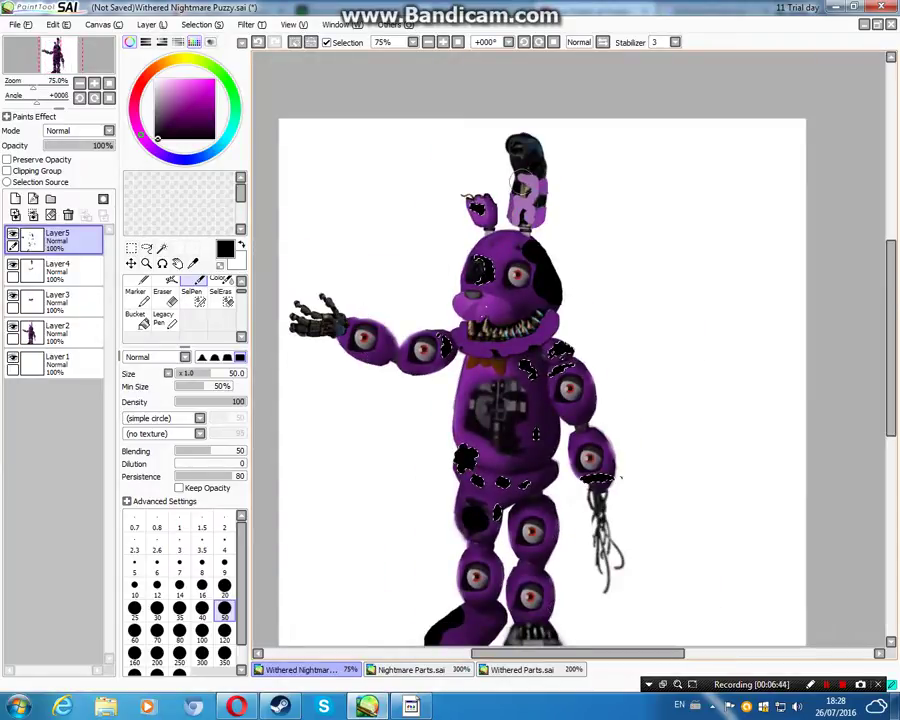
click(221, 294)
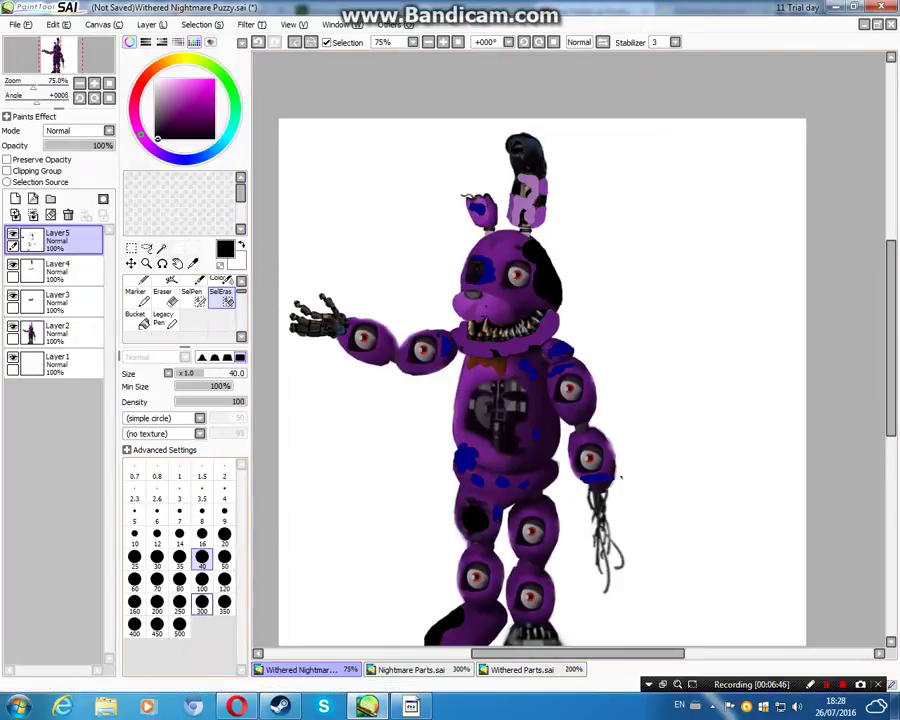
click(202, 604)
mouse_move(492, 317)
mouse_down()
mouse_move(405, 326)
mouse_move(586, 166)
mouse_move(765, 273)
mouse_move(483, 386)
mouse_move(411, 345)
mouse_up()
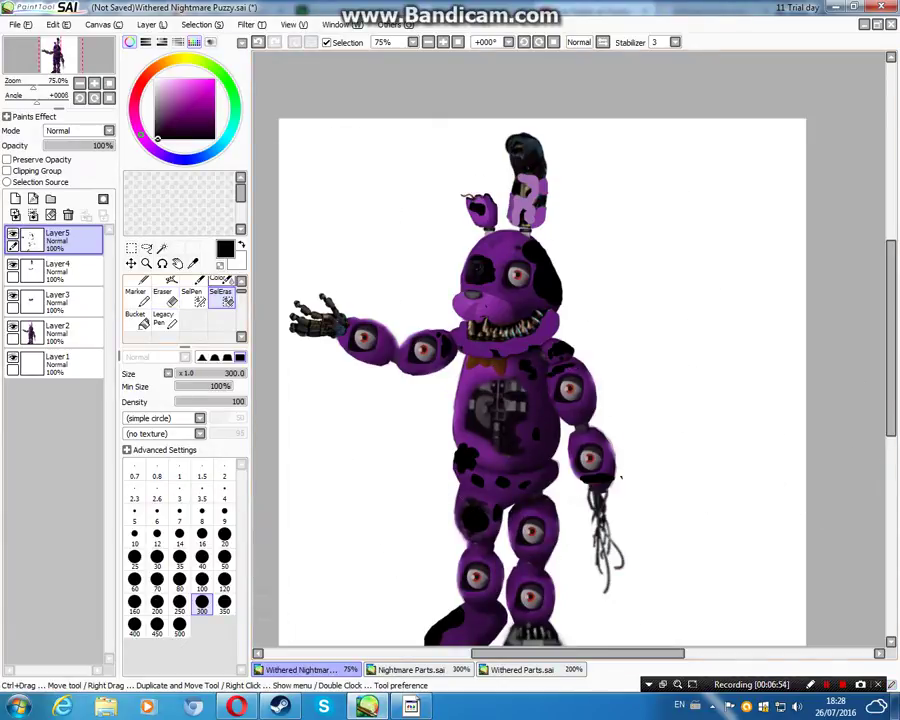
Step: Handwrite "Good to go!" with the size 20 selection pen in the white area beside the head
click(193, 298)
click(202, 493)
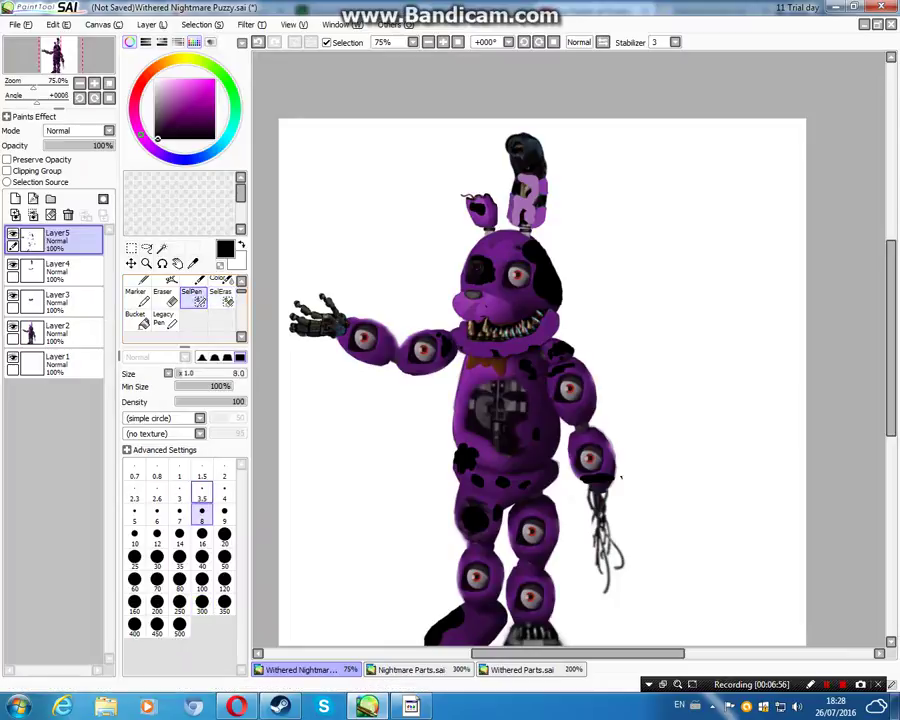
key(bracketright)
key(bracketright)
key(bracketright)
key(bracketright)
key(bracketright)
key(bracketright)
key(bracketright)
key(bracketright)
key(bracketright)
key(bracketright)
key(bracketright)
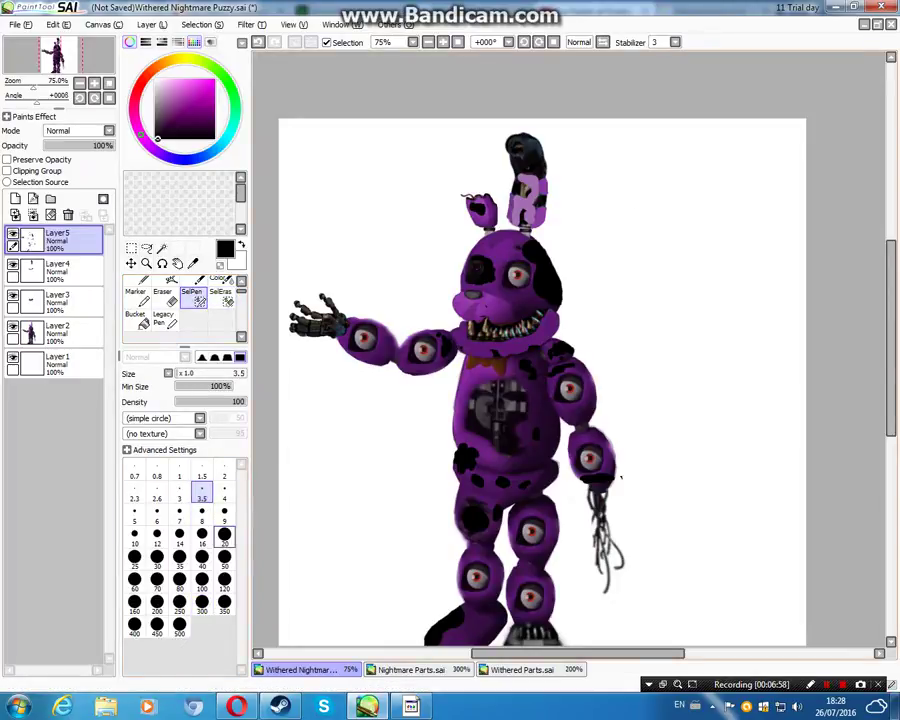
mouse_move(584, 157)
mouse_down()
mouse_move(573, 190)
mouse_move(638, 182)
mouse_move(643, 202)
mouse_move(641, 188)
mouse_move(698, 186)
mouse_up()
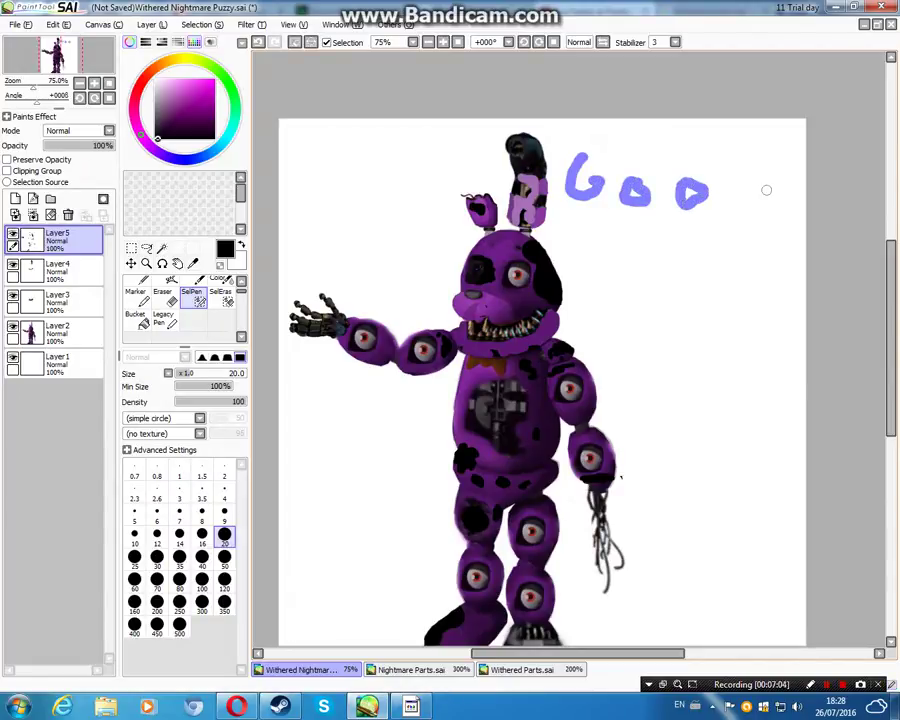
mouse_move(752, 182)
mouse_down()
mouse_move(753, 211)
mouse_move(766, 206)
mouse_up()
drag(765, 153, 775, 218)
mouse_move(586, 233)
mouse_down()
mouse_move(625, 267)
mouse_move(612, 250)
mouse_move(660, 253)
mouse_move(658, 277)
mouse_move(708, 241)
mouse_move(707, 266)
mouse_move(720, 250)
mouse_move(692, 292)
mouse_up()
mouse_move(759, 255)
mouse_down()
mouse_move(745, 276)
mouse_move(779, 250)
mouse_move(779, 276)
mouse_up()
click(773, 327)
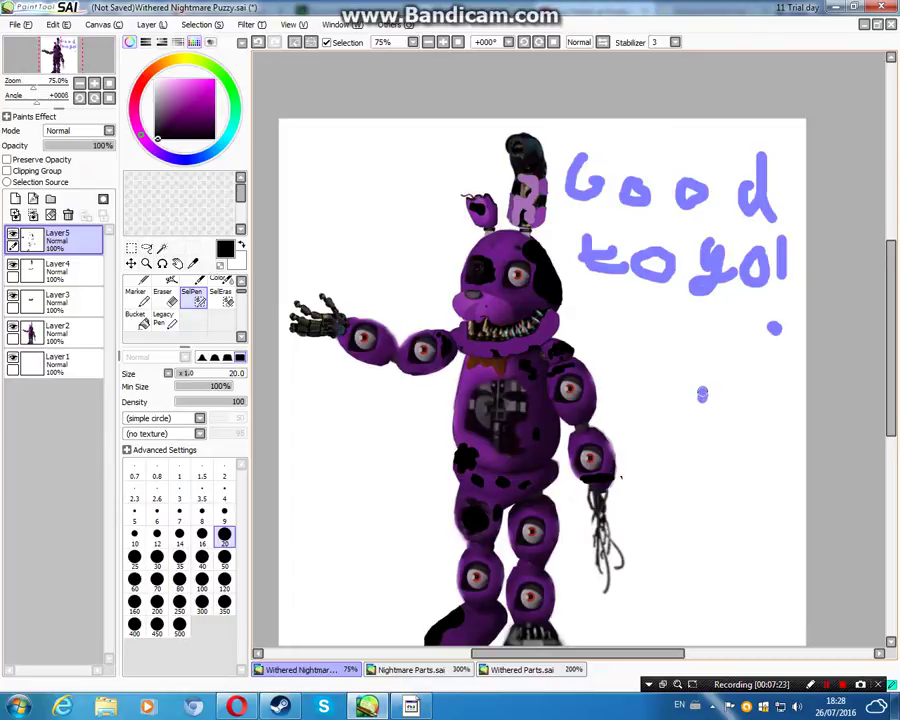
Step: Doodle a simple robot figure with torso, neck, head, two eyes and arms below the "Good to go!" text using the selection pen
mouse_move(701, 398)
mouse_down()
mouse_move(702, 368)
mouse_move(702, 398)
mouse_move(680, 399)
mouse_move(698, 411)
mouse_move(663, 402)
mouse_move(689, 420)
mouse_move(651, 411)
mouse_move(680, 432)
mouse_up()
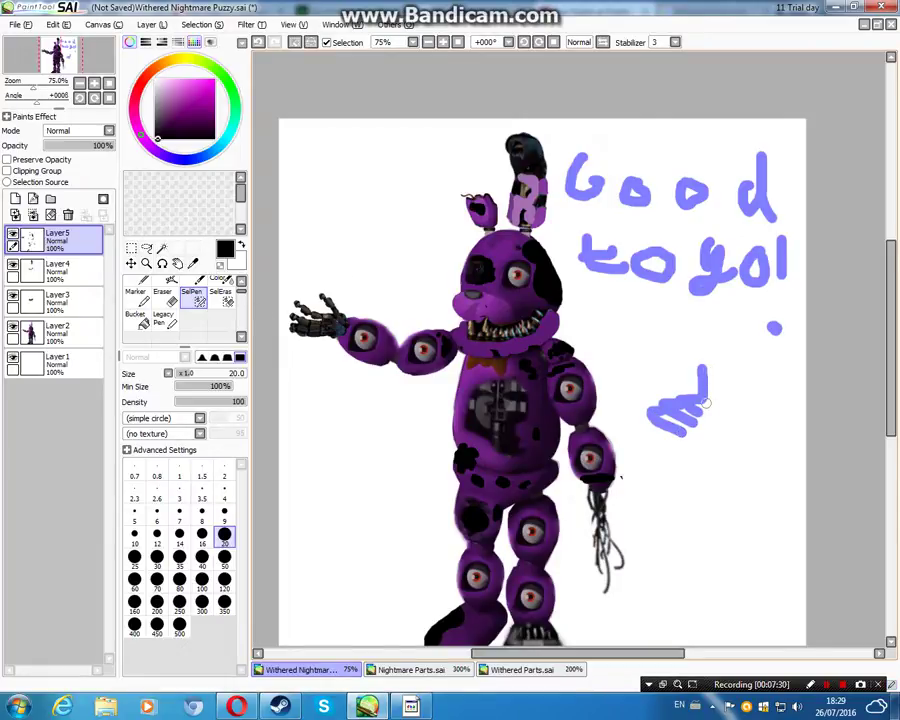
mouse_move(706, 398)
mouse_down()
mouse_move(747, 404)
mouse_move(719, 423)
mouse_move(763, 416)
mouse_move(731, 435)
mouse_move(679, 433)
mouse_move(679, 469)
mouse_move(744, 444)
mouse_up()
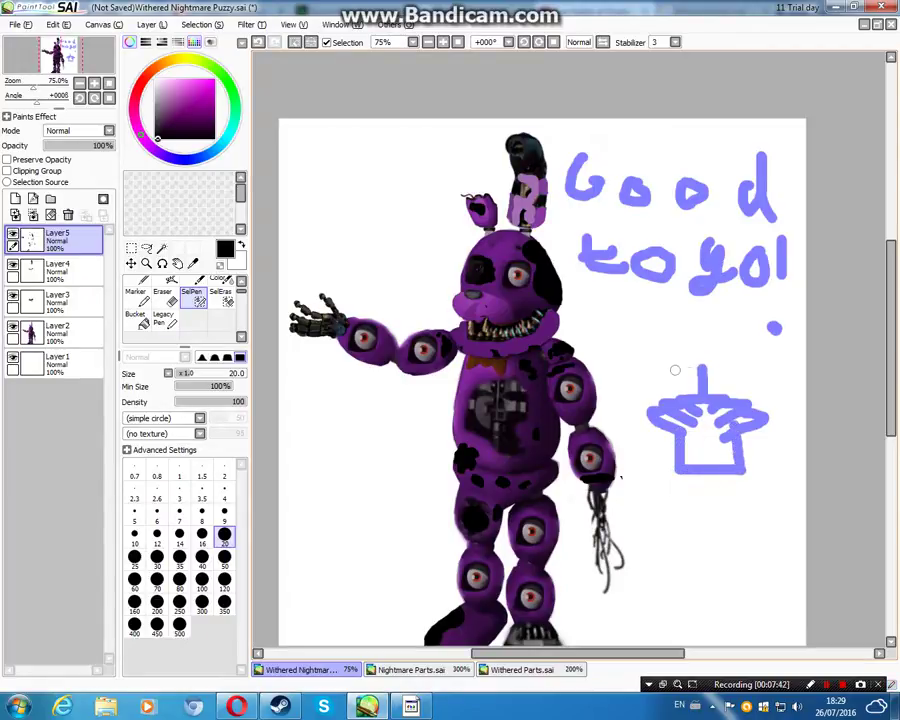
mouse_move(702, 370)
mouse_down()
mouse_move(683, 361)
mouse_move(682, 328)
mouse_move(722, 325)
mouse_move(738, 342)
mouse_move(737, 360)
mouse_move(684, 361)
mouse_up()
click(696, 344)
click(714, 342)
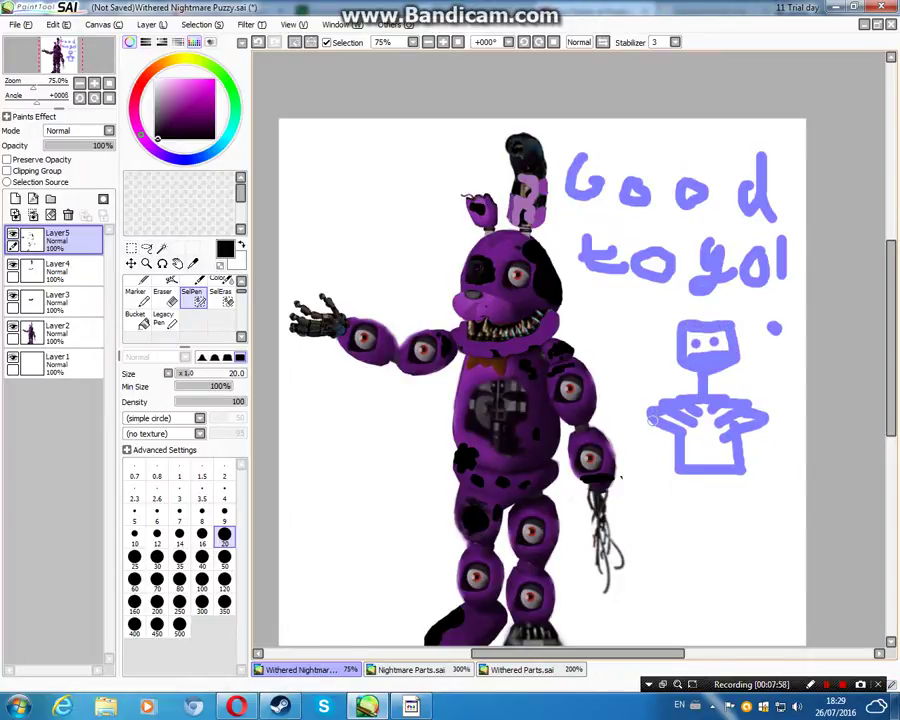
mouse_move(652, 421)
mouse_down()
mouse_move(645, 466)
mouse_move(676, 503)
mouse_up()
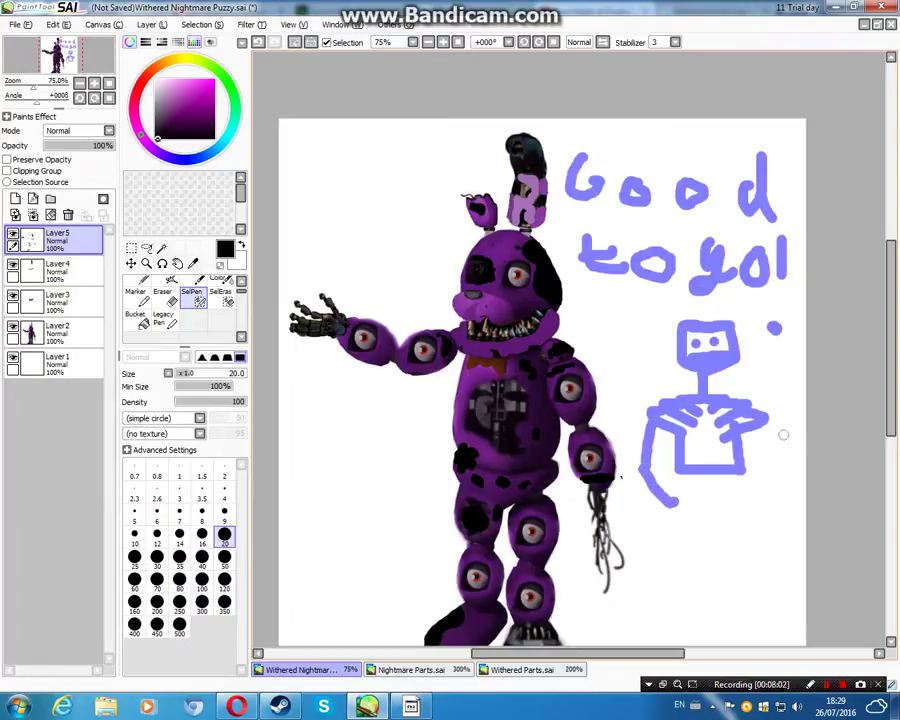
mouse_move(755, 425)
mouse_down()
mouse_move(784, 432)
mouse_move(783, 414)
mouse_up()
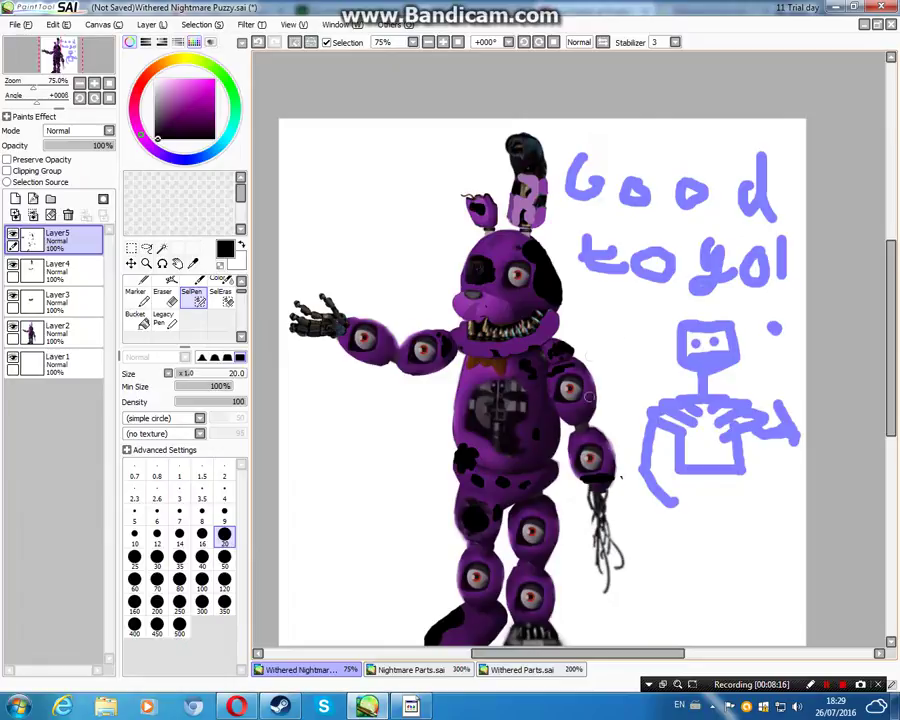
Step: Handwrite "Thanks for Watching" on three lines below the outstretched arm with the size 20 selection pen
drag(301, 389, 299, 438)
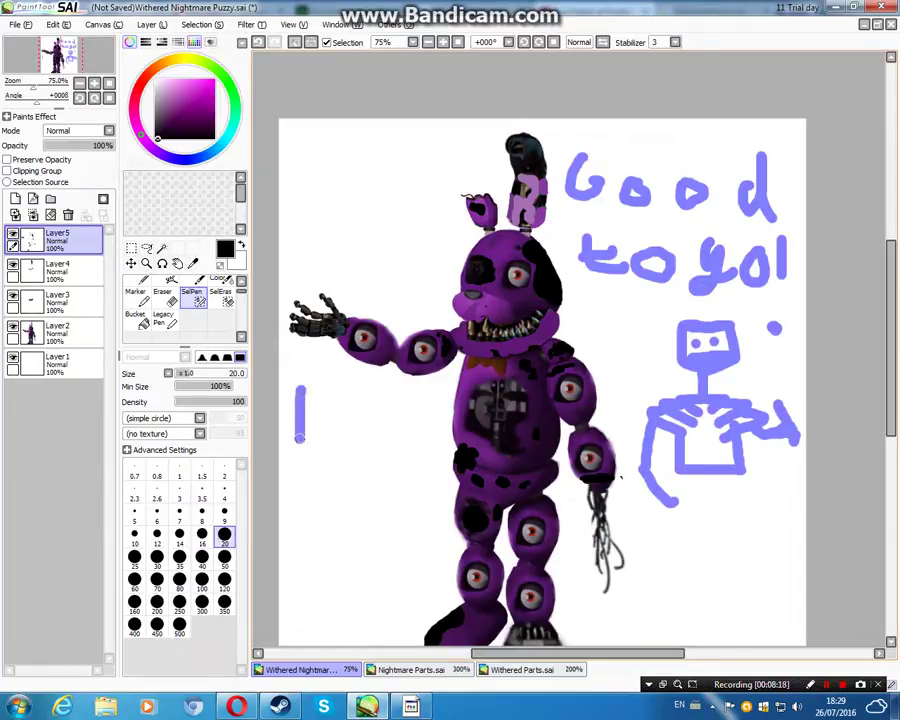
mouse_move(288, 393)
mouse_down()
mouse_move(325, 386)
mouse_move(328, 425)
mouse_move(356, 440)
mouse_move(380, 427)
mouse_move(407, 447)
mouse_move(417, 426)
mouse_move(405, 439)
mouse_move(418, 449)
mouse_move(431, 427)
mouse_move(416, 458)
mouse_up()
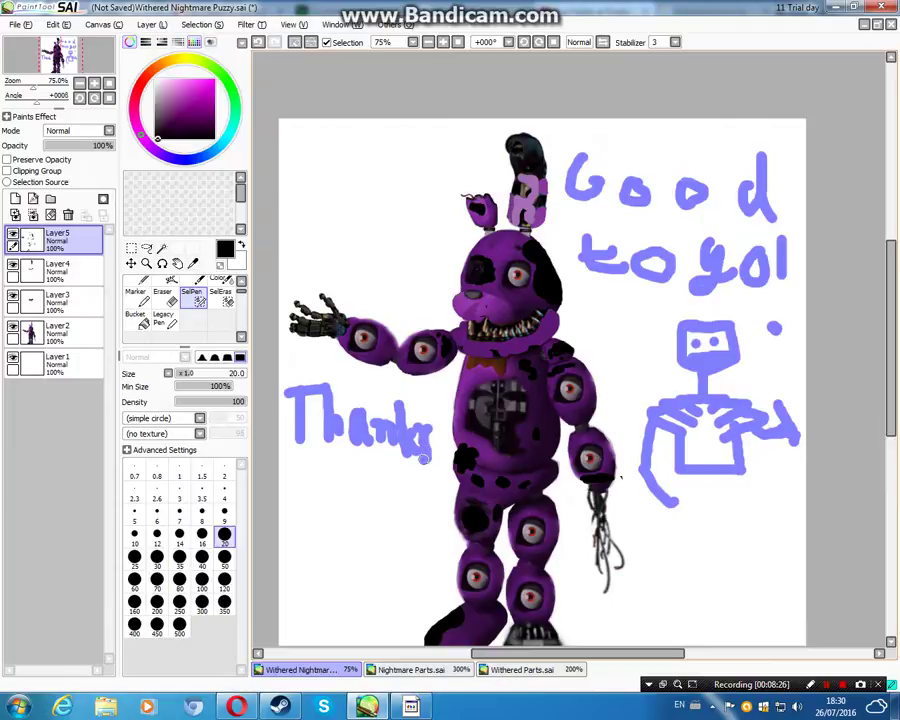
mouse_move(292, 472)
mouse_down()
mouse_move(288, 508)
mouse_move(312, 471)
mouse_up()
mouse_move(290, 490)
mouse_down()
mouse_move(342, 486)
mouse_move(366, 502)
mouse_move(384, 491)
mouse_up()
mouse_move(283, 527)
mouse_down()
mouse_move(306, 559)
mouse_move(321, 533)
mouse_move(350, 559)
mouse_move(370, 536)
mouse_move(373, 550)
mouse_move(361, 541)
mouse_move(390, 560)
mouse_up()
click(411, 552)
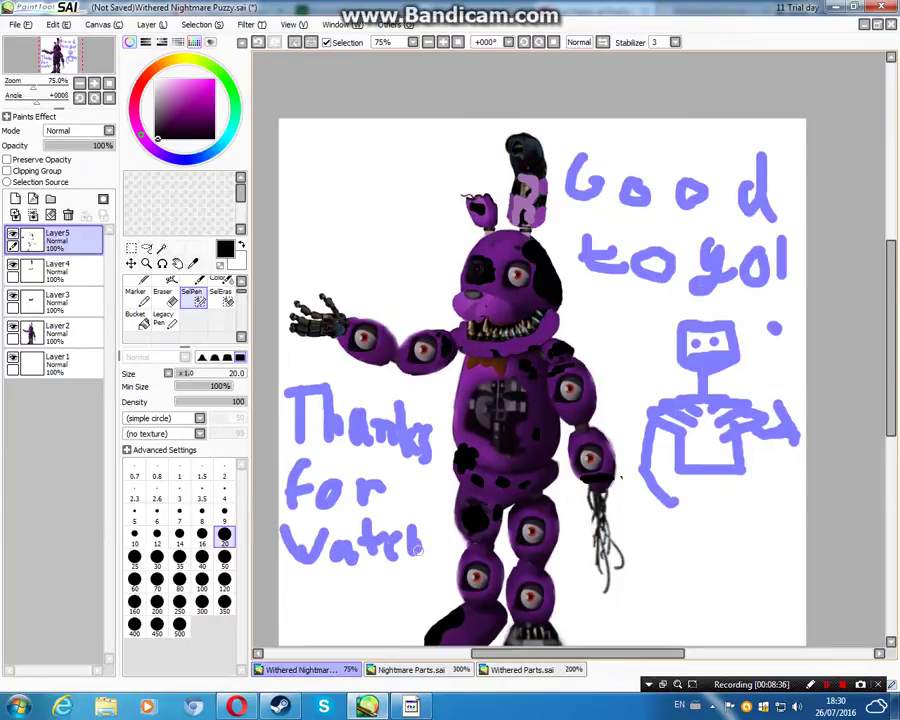
click(424, 533)
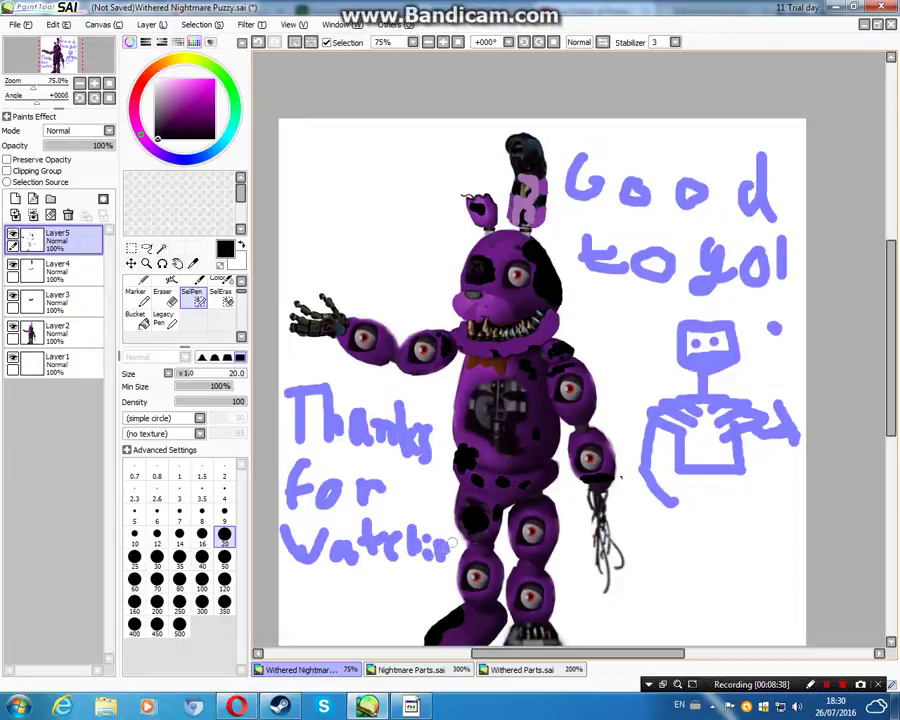